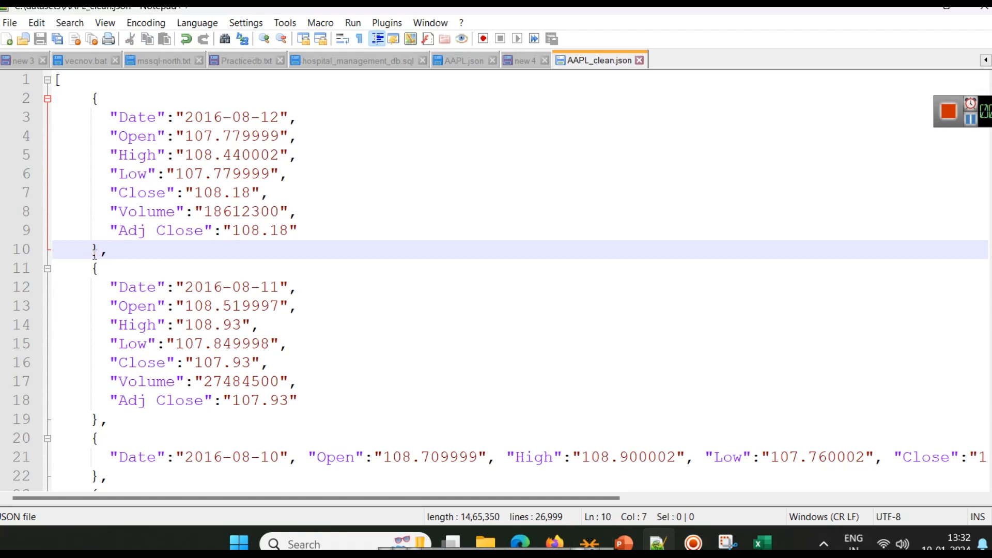
Step: Highlight the first JSON object in AAPL_clean.json, from its opening to its closing curly brace, and look over the records below
{"action": "left_click_drag", "start_coordinate": [91, 98], "coordinate": [104, 250]}
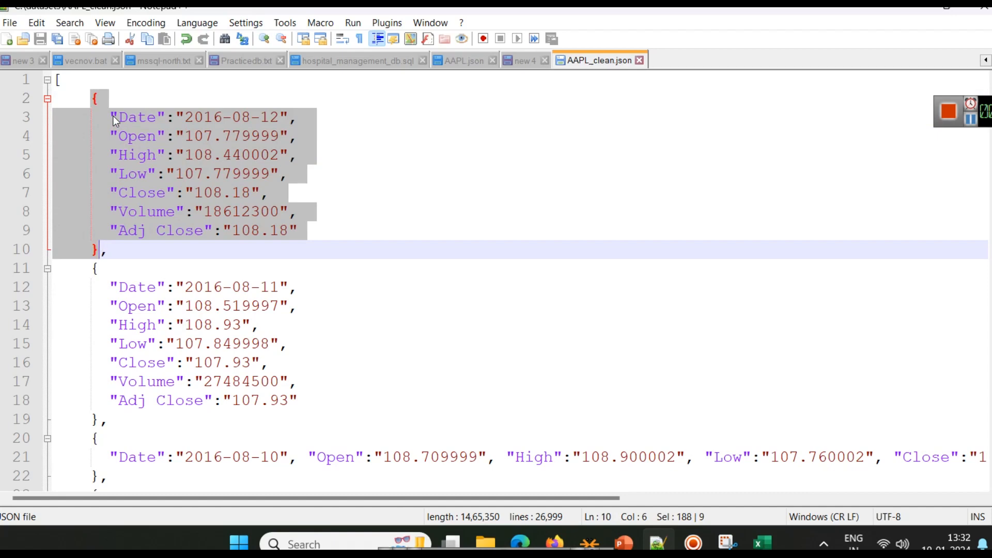
{"action": "scroll", "coordinate": [191, 209], "scroll_direction": "down", "scroll_amount": 4}
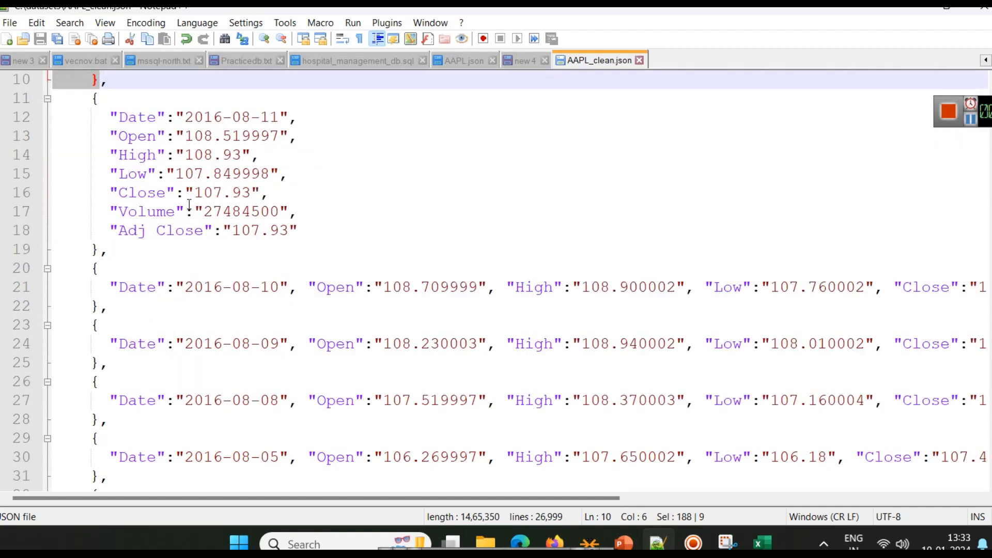
{"action": "scroll", "coordinate": [190, 207], "scroll_direction": "up", "scroll_amount": 4}
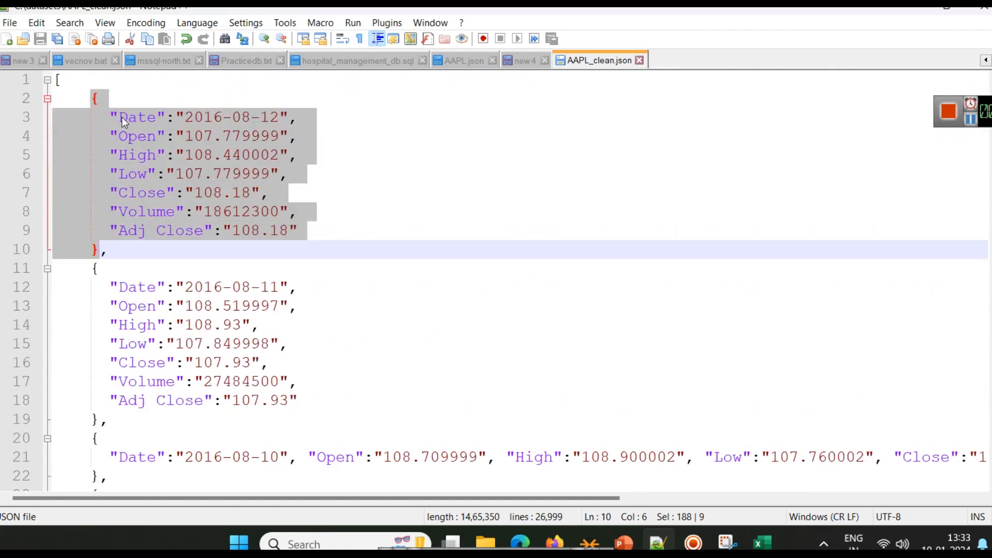
Step: Examine the field names of the first record one by one, from Date and Open through Volume and Adj Close
{"action": "left_click", "coordinate": [147, 155]}
{"action": "double_click", "coordinate": [137, 117]}
{"action": "double_click", "coordinate": [134, 136]}
{"action": "left_click", "coordinate": [131, 158]}
{"action": "left_click", "coordinate": [127, 175]}
{"action": "double_click", "coordinate": [135, 193]}
{"action": "double_click", "coordinate": [136, 212]}
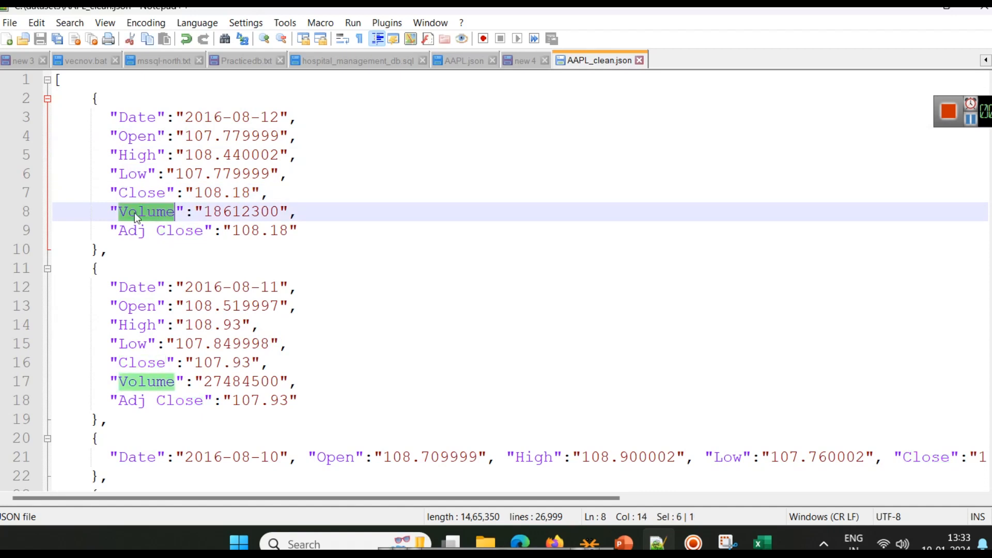
{"action": "left_click", "coordinate": [176, 229]}
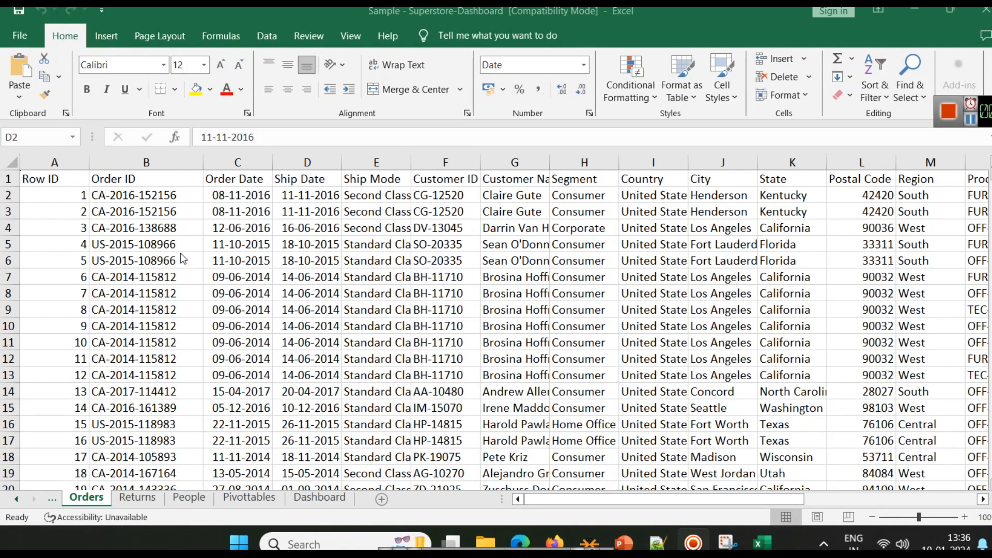
Step: In the Excel Superstore workbook's Orders sheet, examine the headers Row ID through Ship Date, and highlight data rows 2 to 4
{"action": "left_click", "coordinate": [58, 180]}
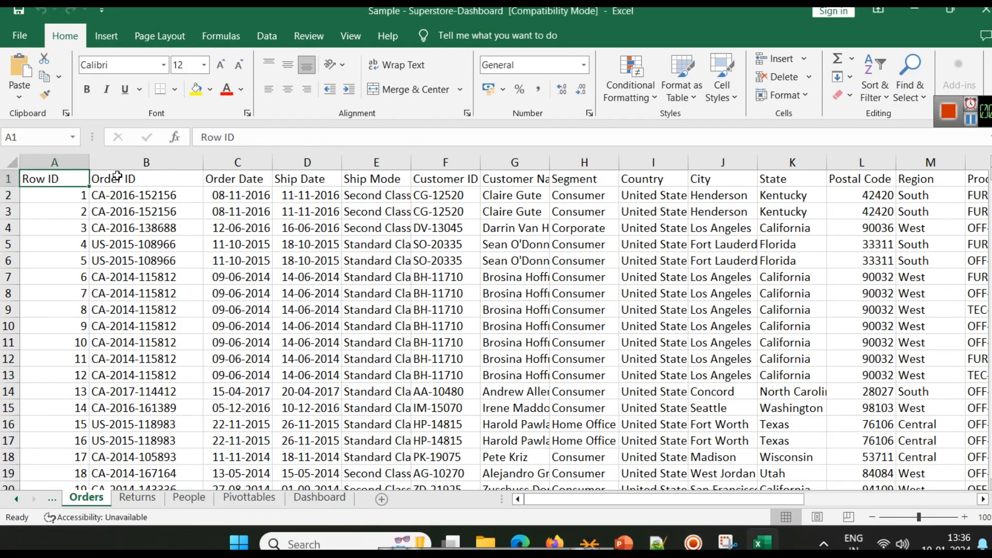
{"action": "left_click", "coordinate": [116, 177]}
{"action": "left_click", "coordinate": [225, 180]}
{"action": "left_click", "coordinate": [294, 181]}
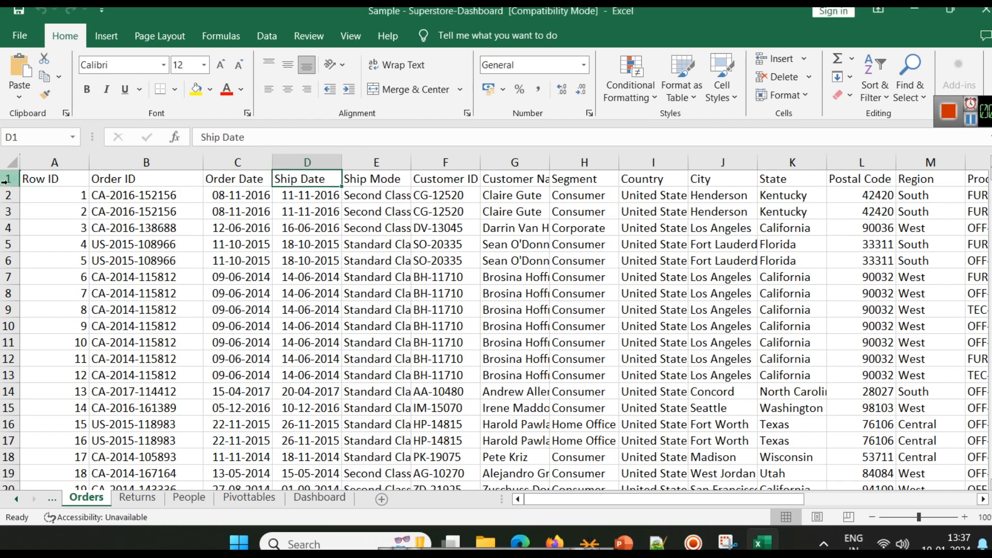
{"action": "left_click", "coordinate": [6, 195]}
{"action": "left_click", "coordinate": [8, 212]}
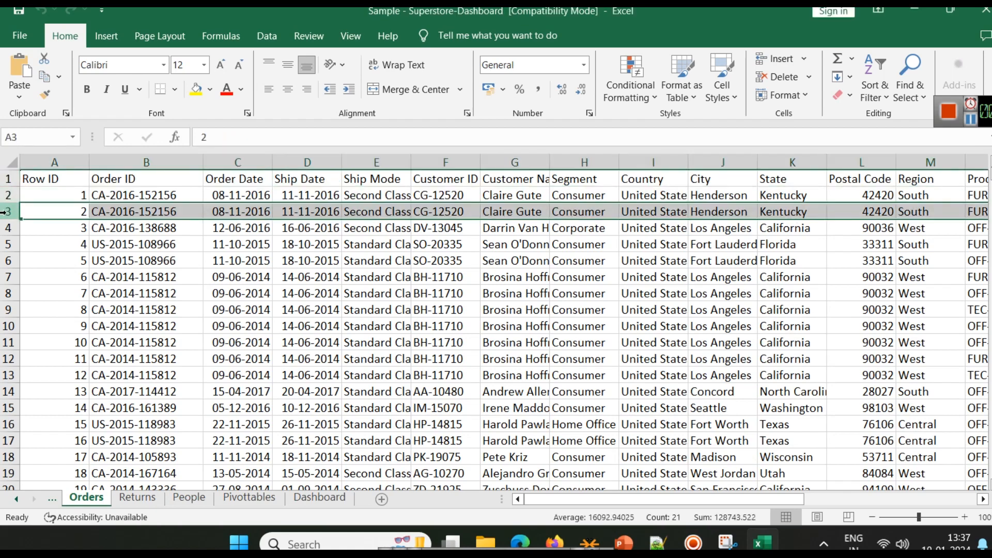
{"action": "left_click", "coordinate": [8, 229]}
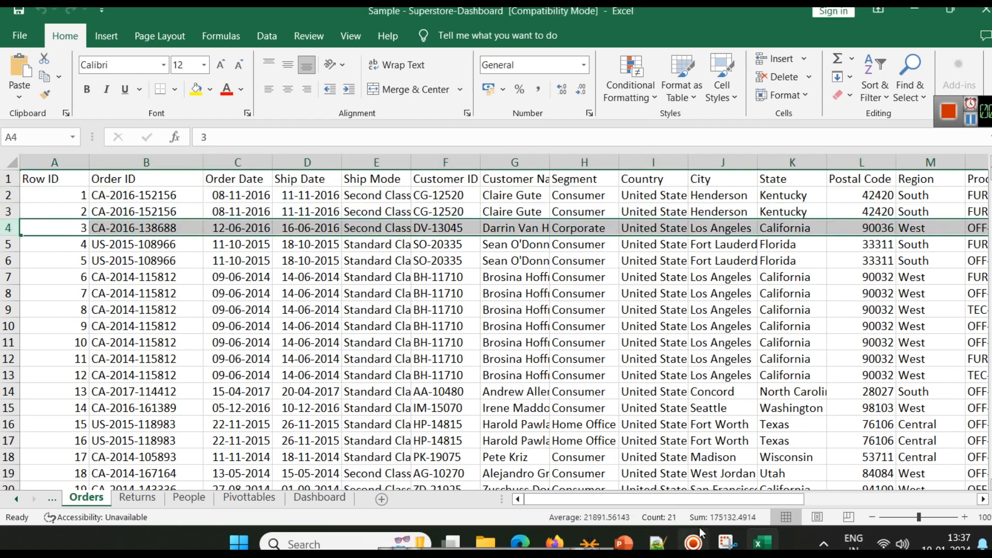
Step: Switch back to AAPL_clean.json in Notepad++ and compare the Date and Open field names across the successive records
{"action": "left_click", "coordinate": [661, 544]}
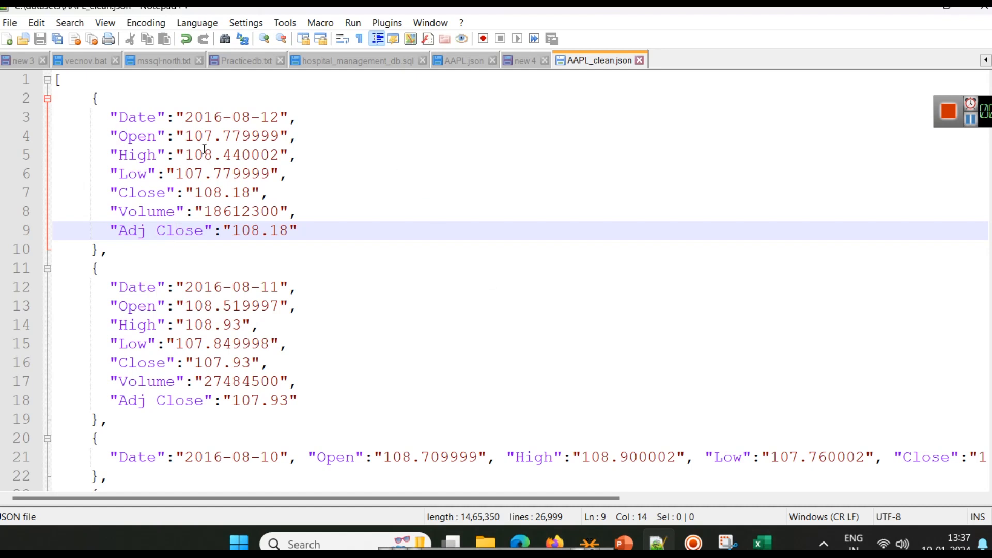
{"action": "double_click", "coordinate": [125, 118]}
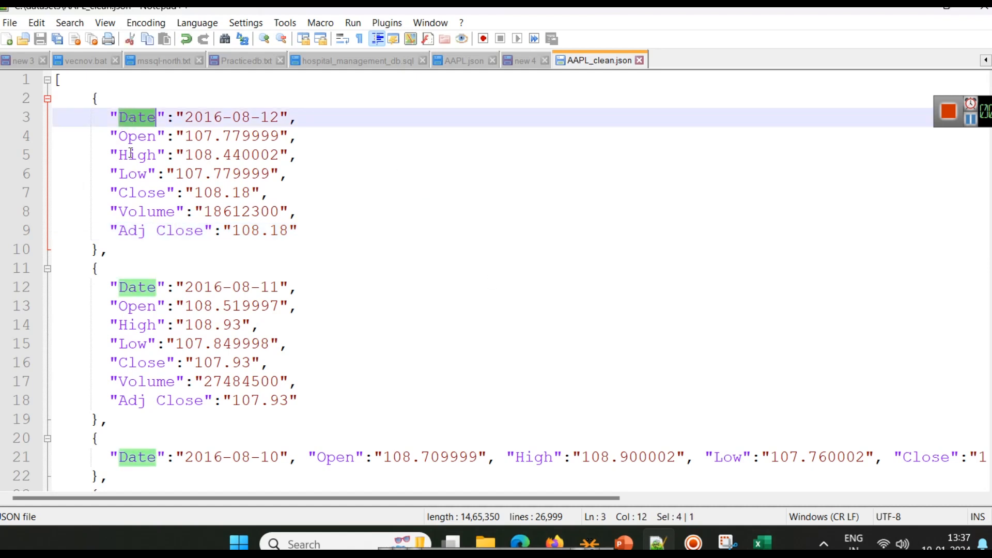
{"action": "double_click", "coordinate": [131, 307]}
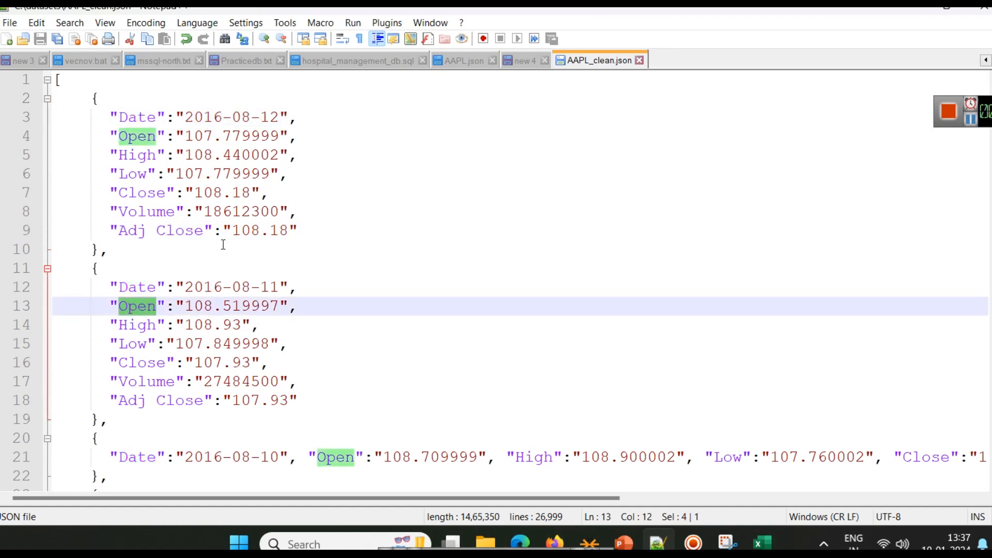
{"action": "scroll", "coordinate": [220, 250], "scroll_direction": "down", "scroll_amount": 3}
{"action": "left_click_drag", "start_coordinate": [91, 268], "coordinate": [101, 349]}
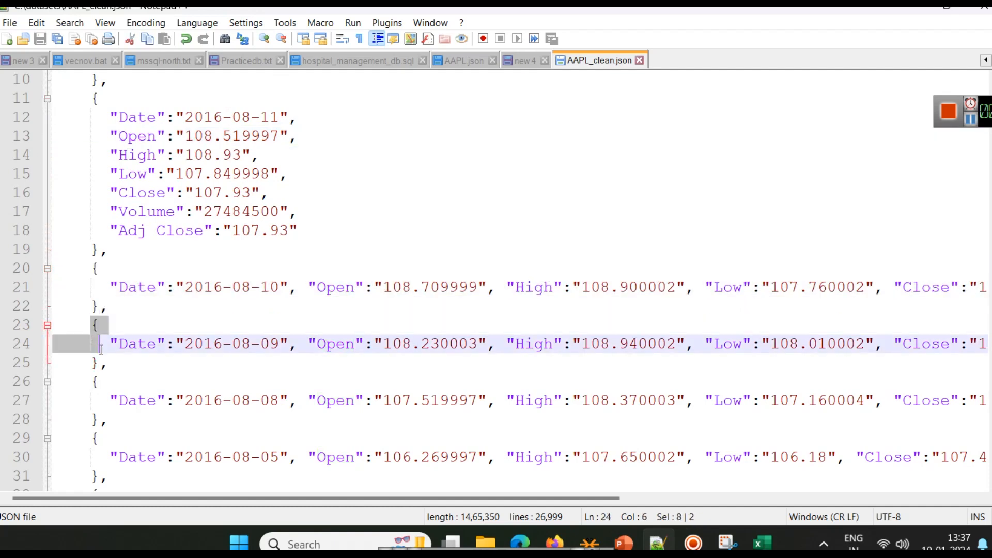
{"action": "scroll", "coordinate": [248, 262], "scroll_direction": "up", "scroll_amount": 3}
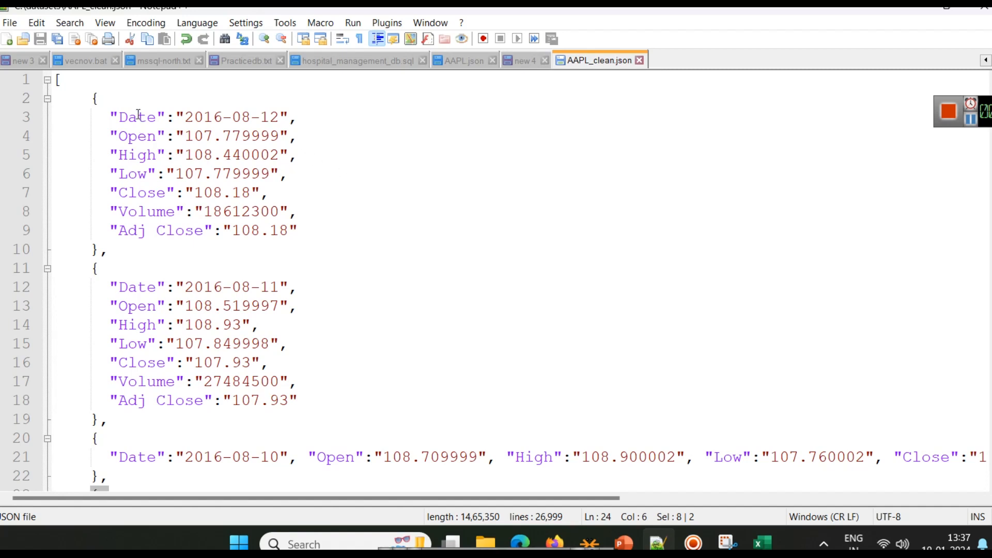
Step: Examine the Date name and its value as a pair in the first record of AAPL_clean.json
{"action": "double_click", "coordinate": [138, 118]}
{"action": "double_click", "coordinate": [203, 117]}
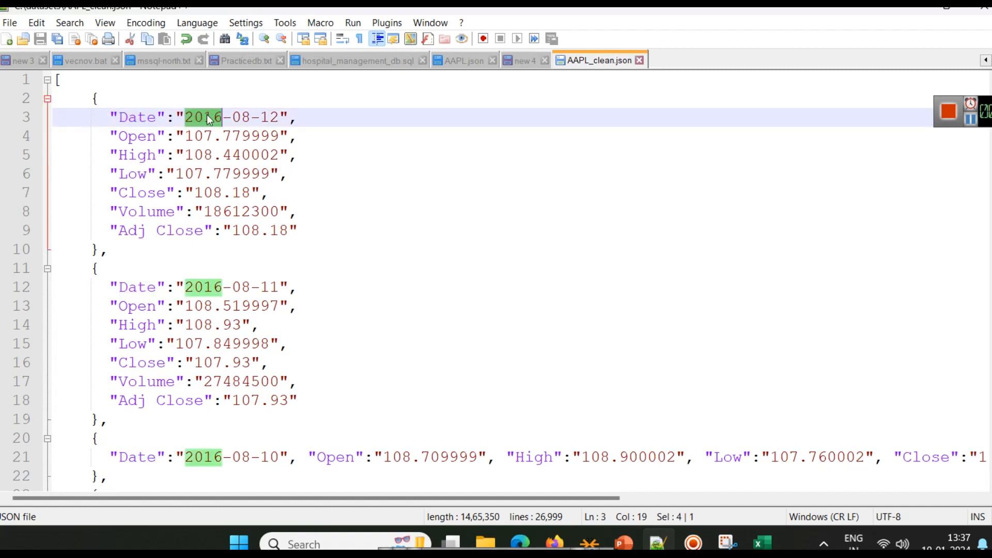
{"action": "double_click", "coordinate": [128, 118]}
{"action": "left_click", "coordinate": [250, 119]}
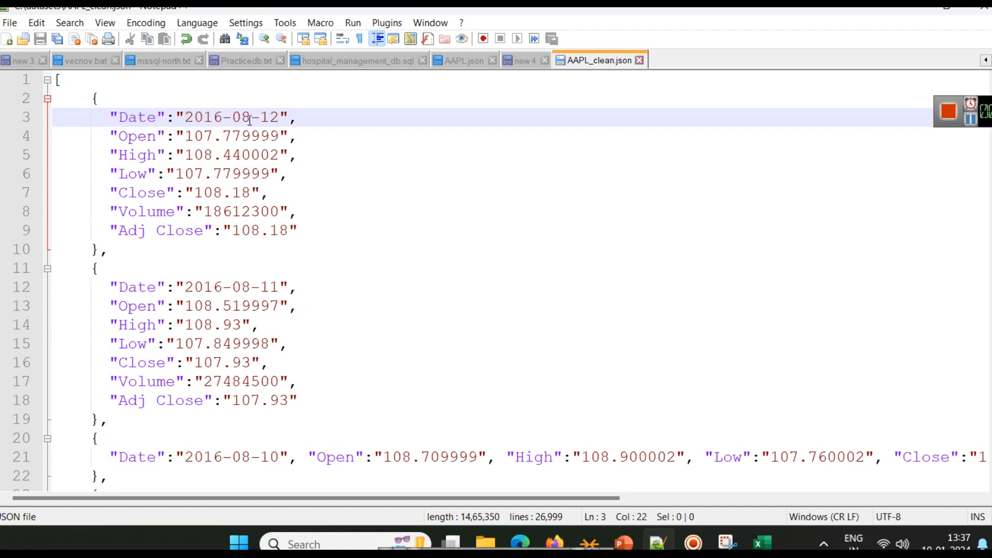
Step: Highlight "name" in the name/value pairs rule of the new 4 notes and compare that rule with AAPL_clean.json
{"action": "left_click", "coordinate": [525, 62]}
{"action": "left_click", "coordinate": [385, 207]}
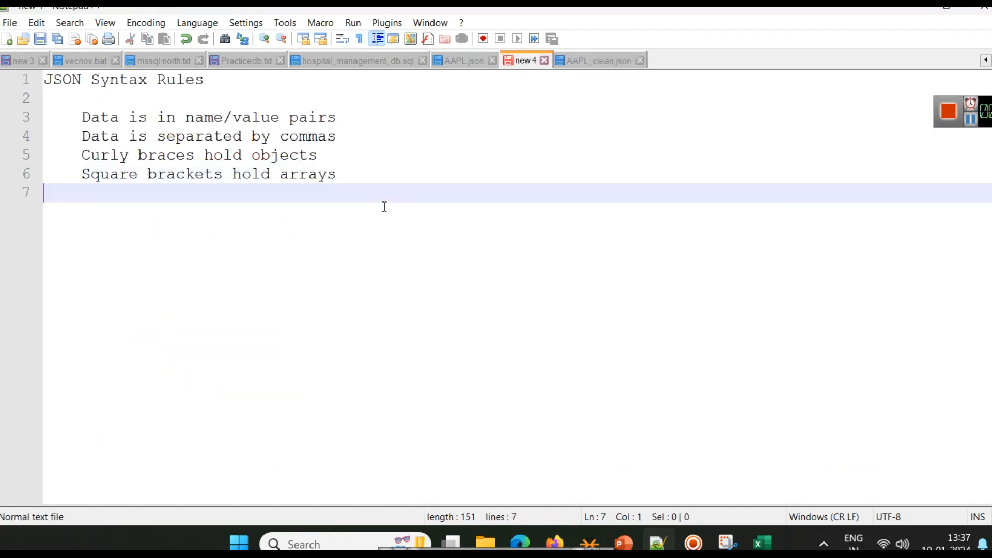
{"action": "double_click", "coordinate": [210, 125]}
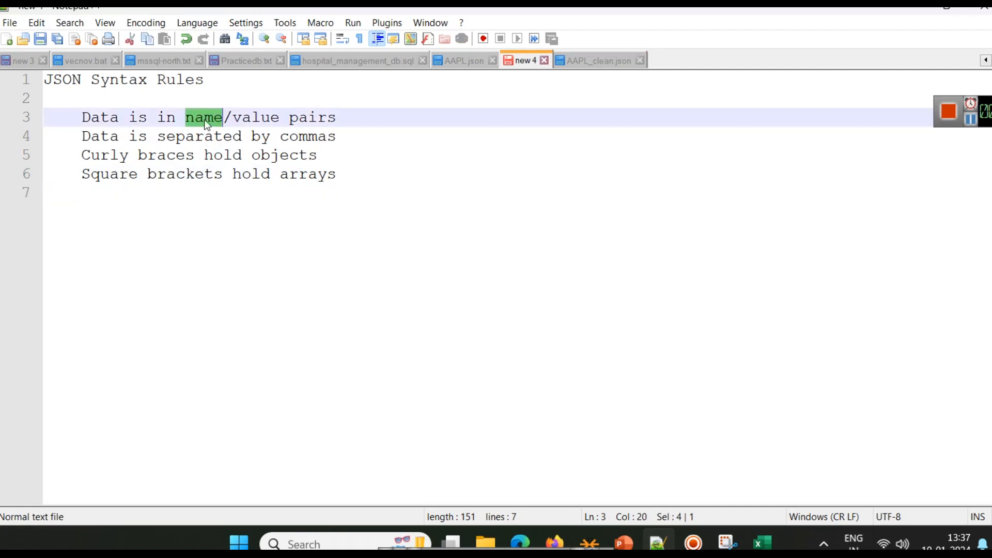
{"action": "left_click", "coordinate": [584, 61]}
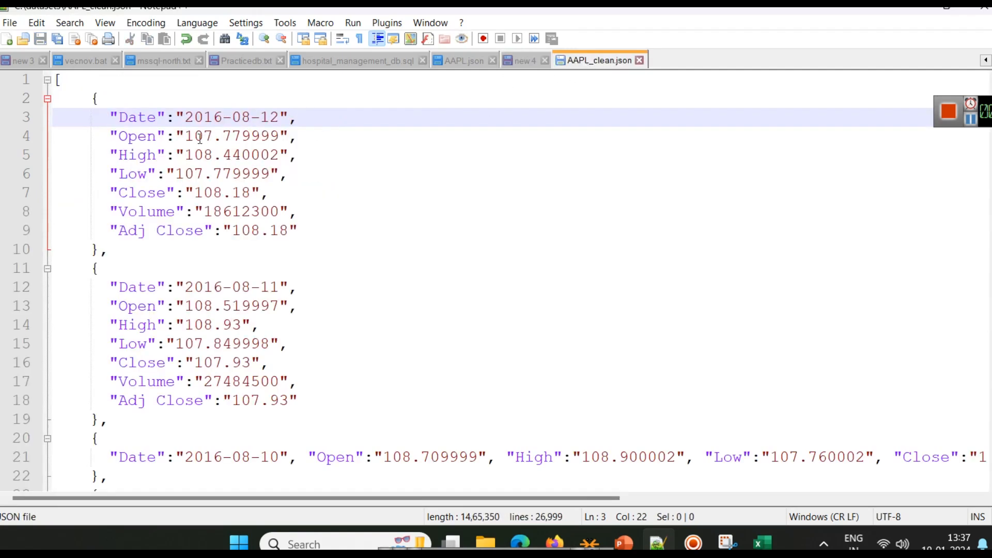
{"action": "left_click", "coordinate": [539, 65]}
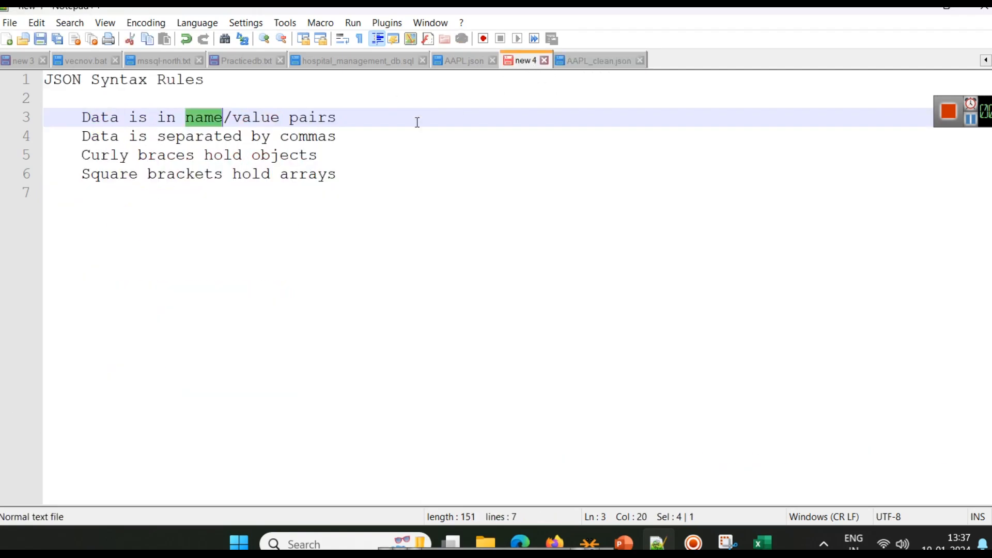
{"action": "left_click", "coordinate": [614, 59]}
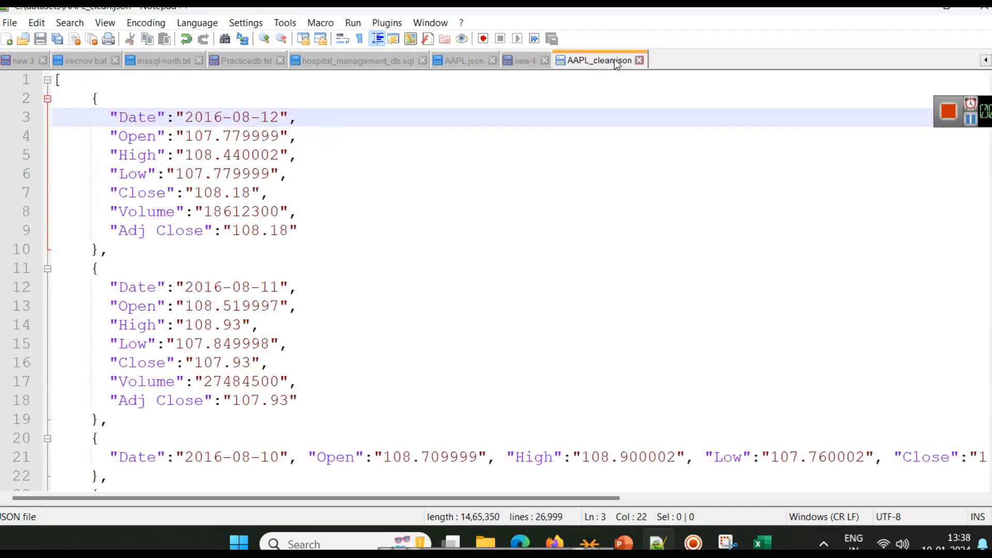
Step: Examine the commas separating the first object from the next one and the name/value pairs inside the first record
{"action": "left_click_drag", "start_coordinate": [100, 249], "coordinate": [90, 98]}
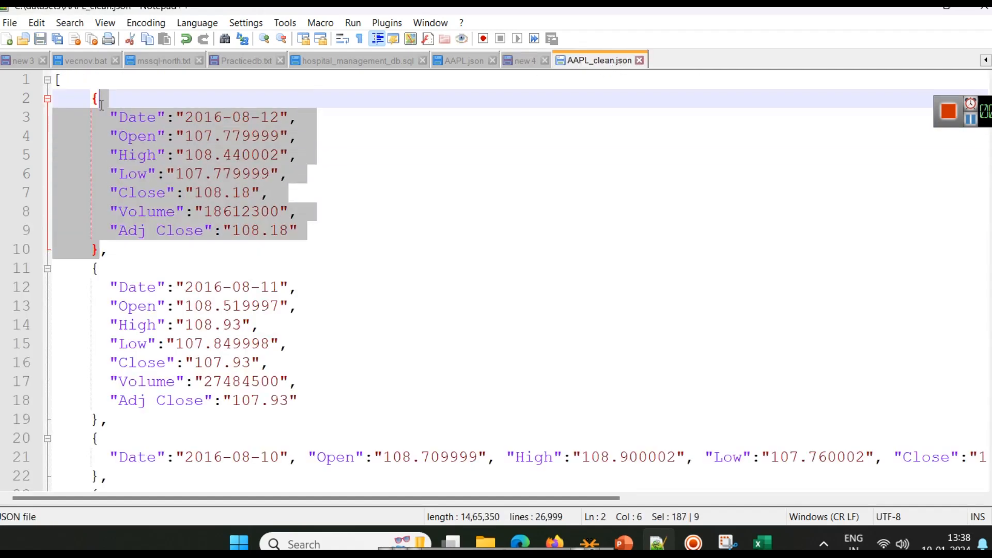
{"action": "left_click", "coordinate": [103, 252]}
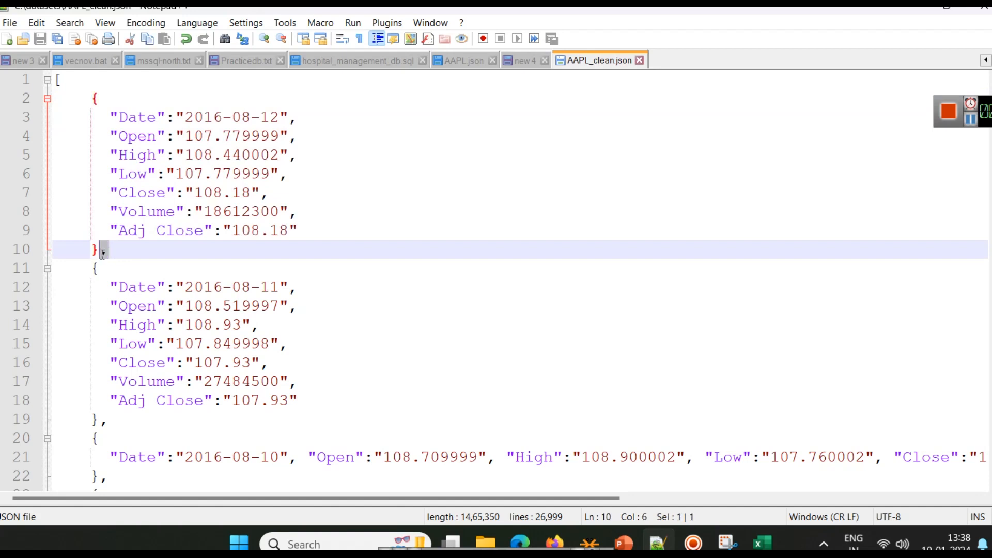
{"action": "left_click", "coordinate": [285, 193]}
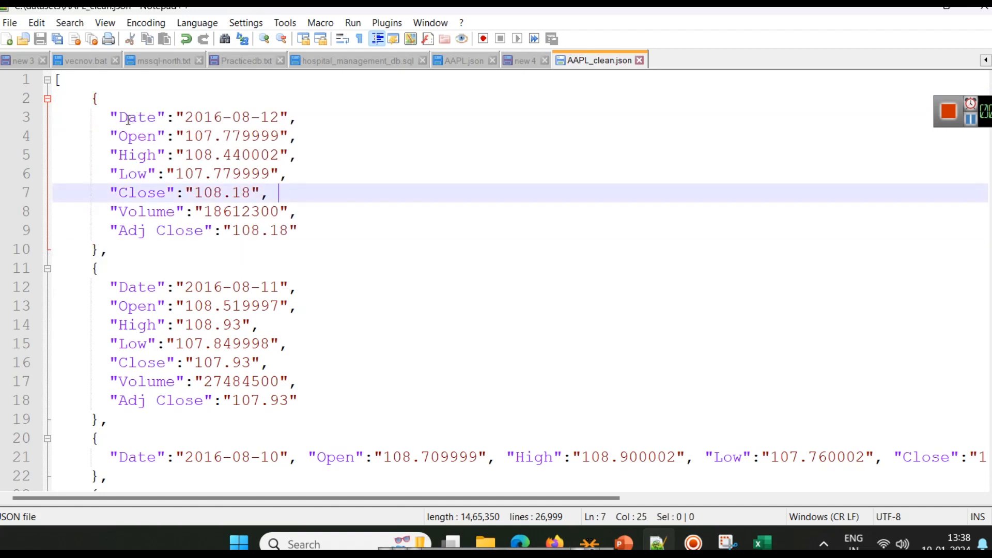
{"action": "left_click_drag", "start_coordinate": [110, 117], "coordinate": [298, 120]}
{"action": "left_click", "coordinate": [333, 122]}
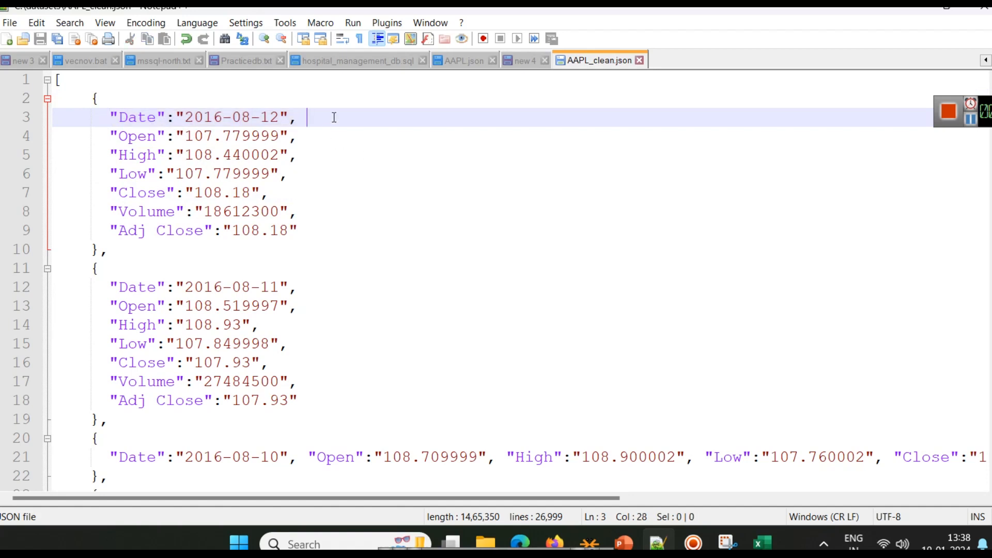
{"action": "left_click_drag", "start_coordinate": [304, 124], "coordinate": [293, 129]}
{"action": "left_click", "coordinate": [320, 175]}
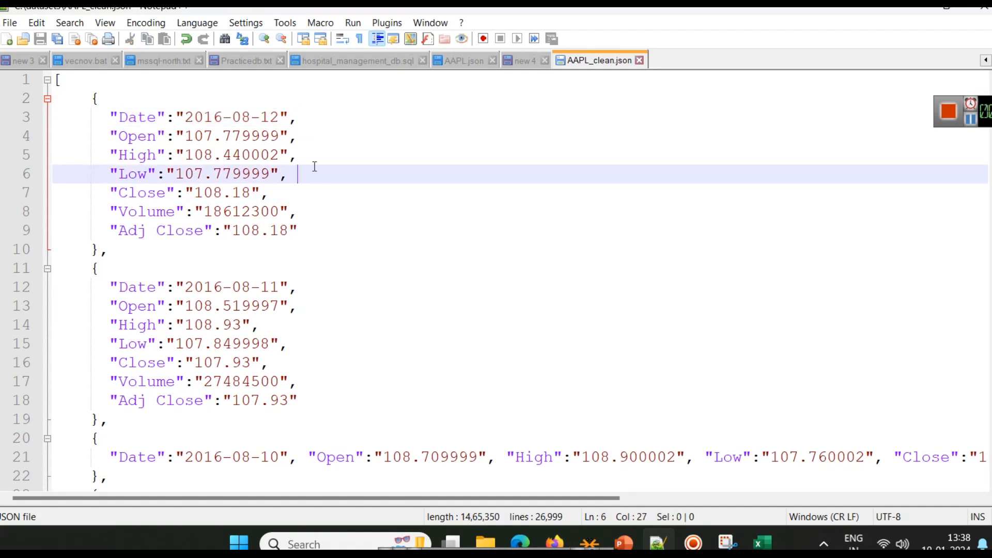
Step: Review the curly braces rule in the new 4 notes and highlight the matching first object in AAPL_clean.json
{"action": "left_click", "coordinate": [521, 61]}
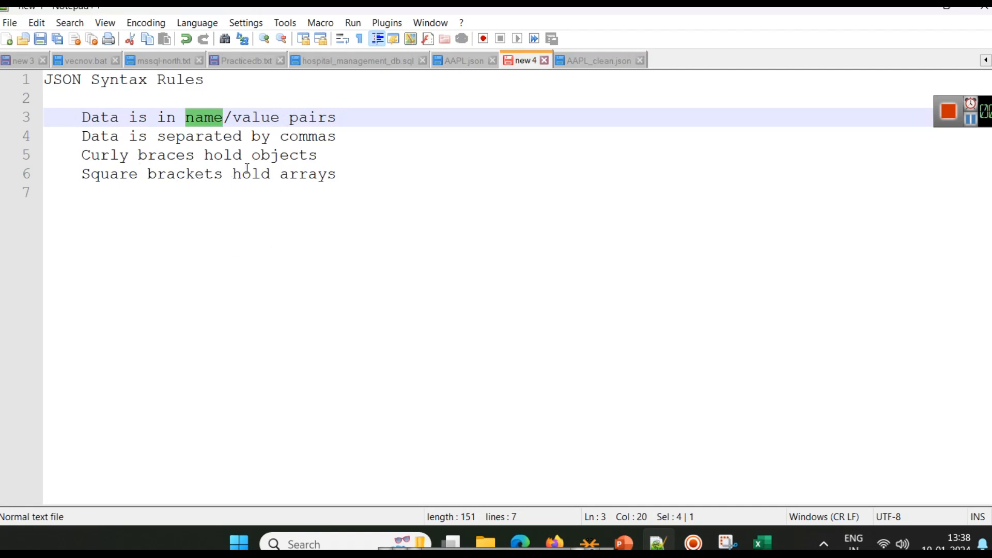
{"action": "left_click", "coordinate": [598, 61]}
{"action": "left_click_drag", "start_coordinate": [89, 101], "coordinate": [102, 247]}
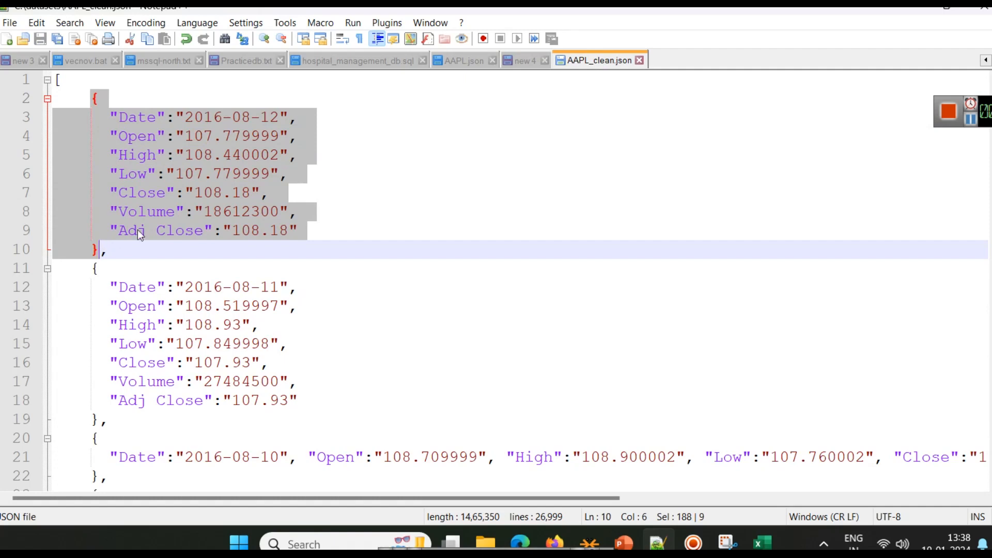
Step: Highlight row 2 of the Excel Orders sheet for comparison with the JSON object, and return to AAPL_clean.json in Notepad++
{"action": "left_click", "coordinate": [762, 542]}
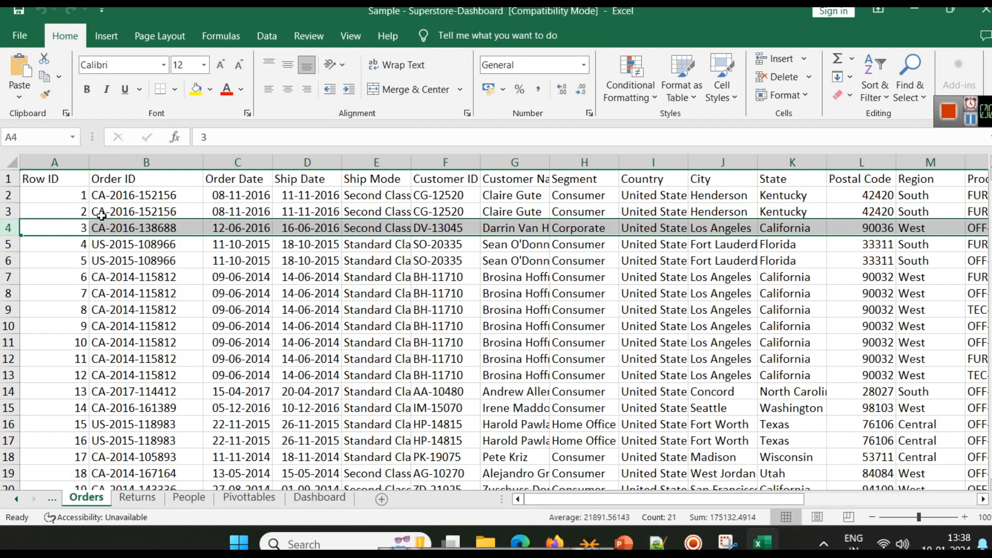
{"action": "left_click", "coordinate": [8, 195]}
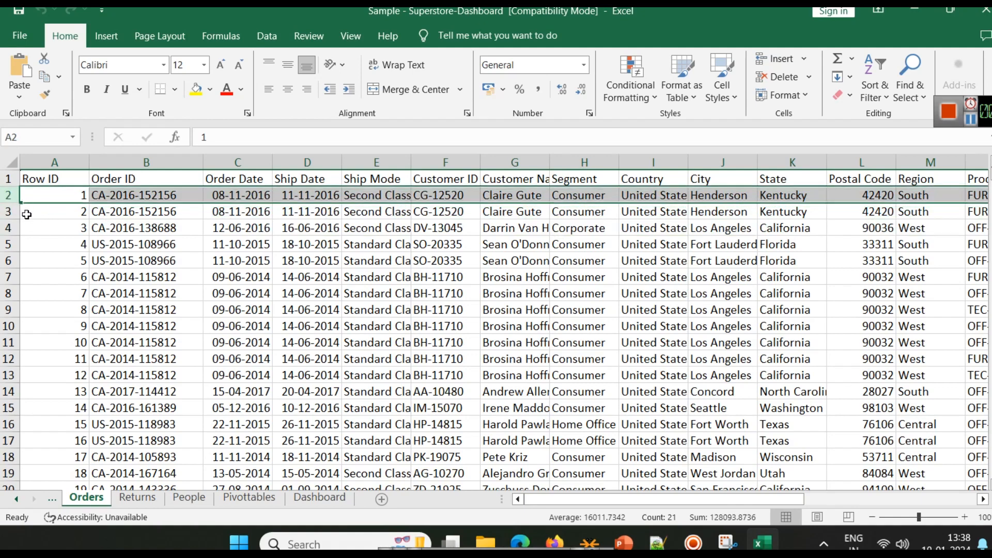
{"action": "left_click", "coordinate": [914, 11]}
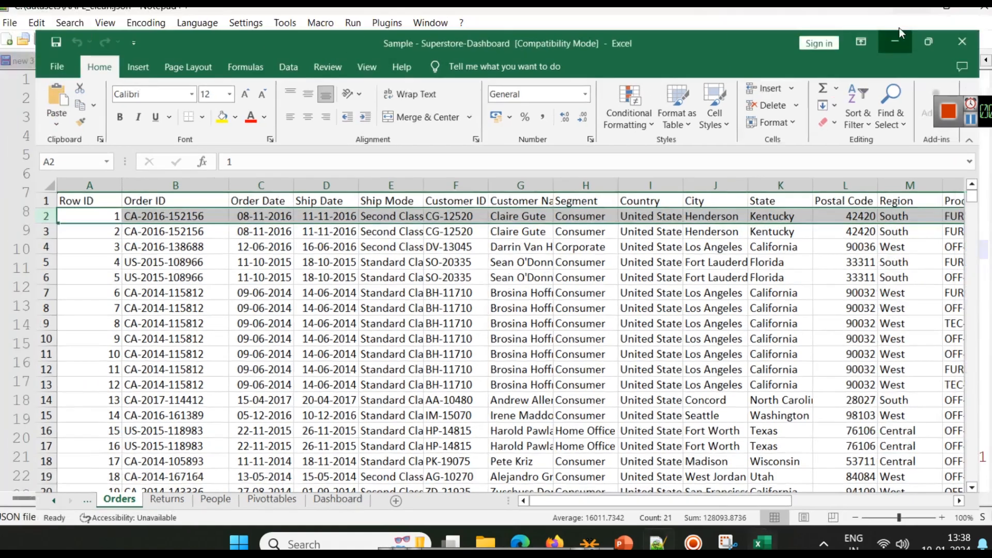
{"action": "left_click", "coordinate": [340, 255]}
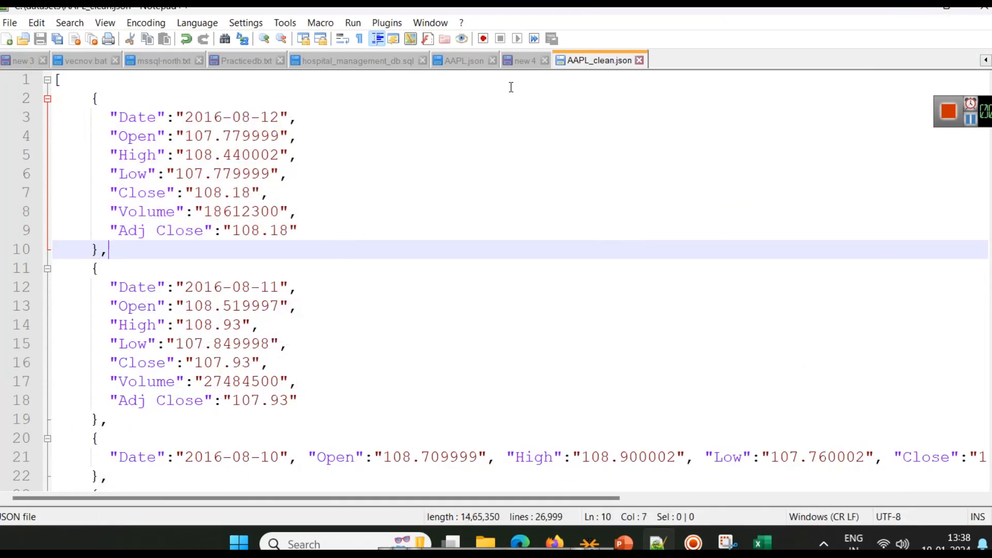
Step: Highlight the opening square bracket of the array on line 1 and the first object it contains
{"action": "left_click_drag", "start_coordinate": [67, 82], "coordinate": [57, 82]}
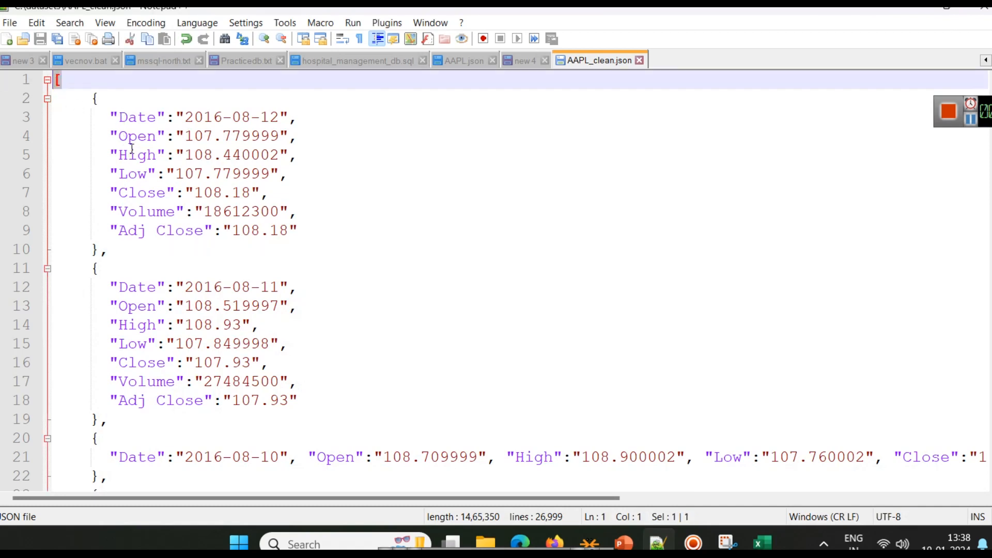
{"action": "left_click_drag", "start_coordinate": [93, 96], "coordinate": [96, 250]}
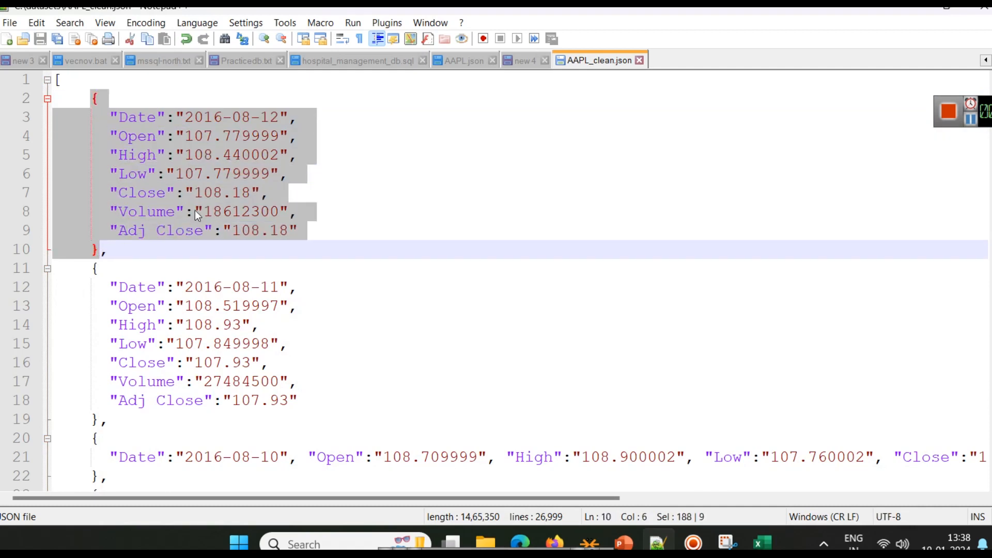
{"action": "left_click", "coordinate": [74, 83]}
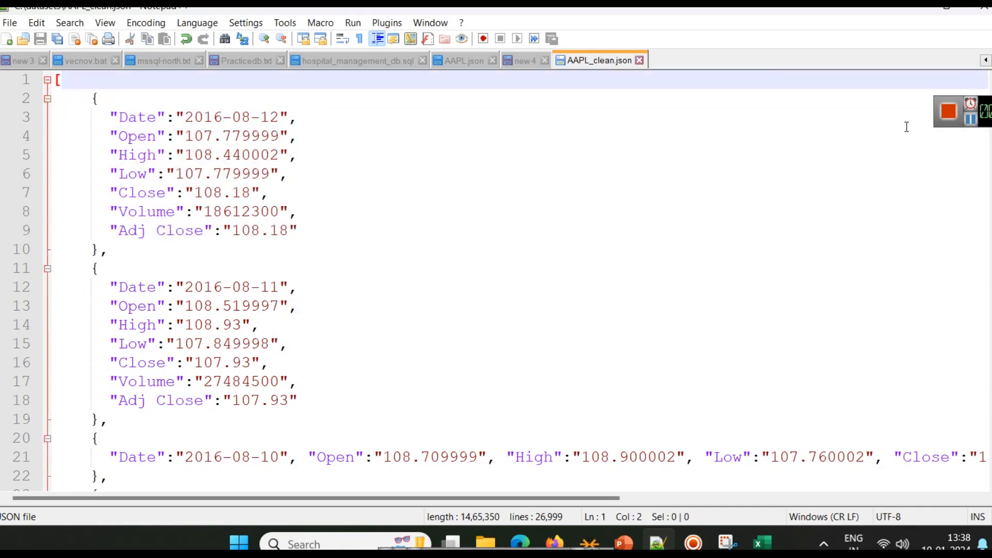
{"action": "mouse_move", "coordinate": [990, 85]}
{"action": "left_mouse_down"}
{"action": "mouse_move", "coordinate": [991, 478]}
{"action": "mouse_move", "coordinate": [990, 75]}
{"action": "left_mouse_up"}
{"action": "scroll", "coordinate": [129, 121], "scroll_direction": "down", "scroll_amount": 12}
{"action": "scroll", "coordinate": [160, 146], "scroll_direction": "up", "scroll_amount": 12}
Step: Launch Power BI Desktop and dismiss its welcome window to reach the blank report
{"action": "left_click", "coordinate": [305, 540]}
{"action": "type", "text": "powe"}
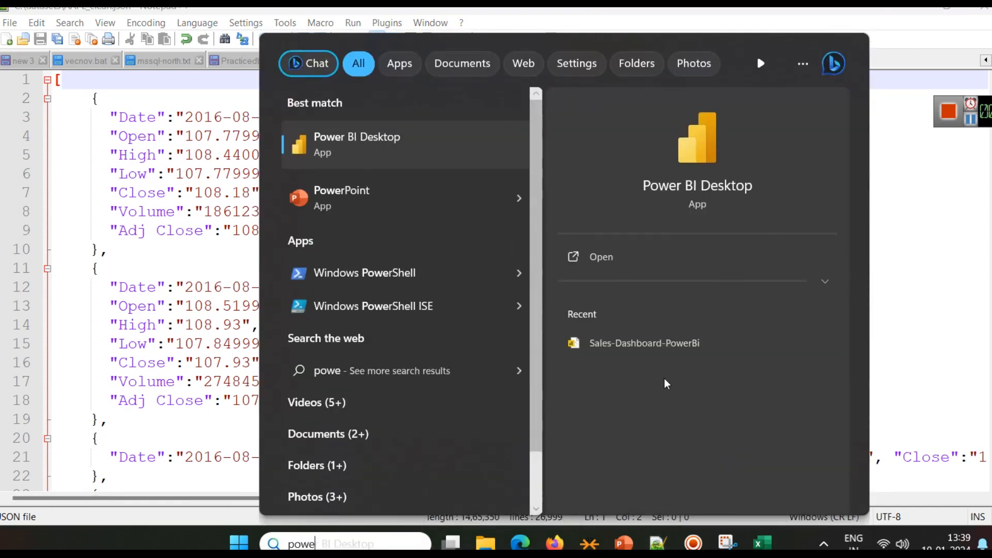
{"action": "left_click", "coordinate": [609, 258]}
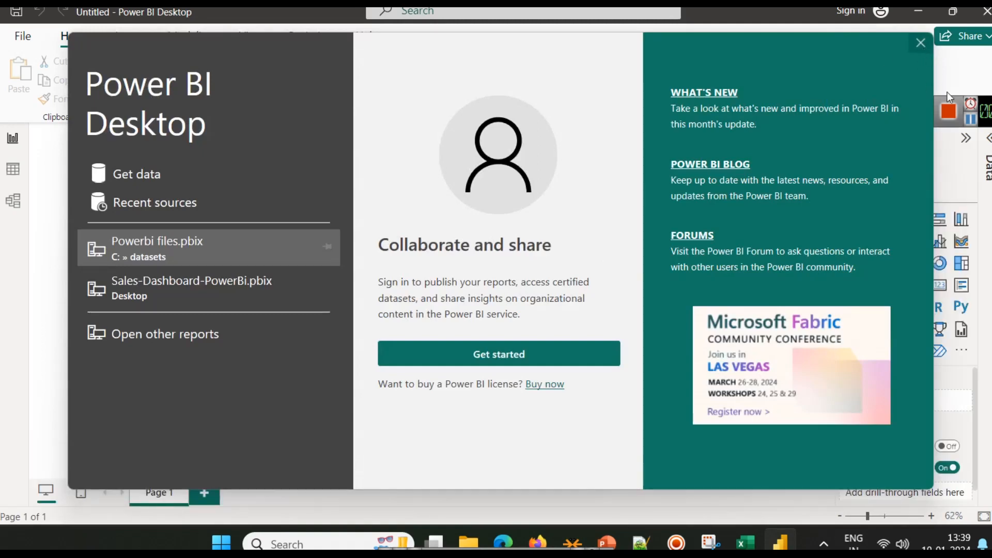
{"action": "left_click", "coordinate": [919, 45]}
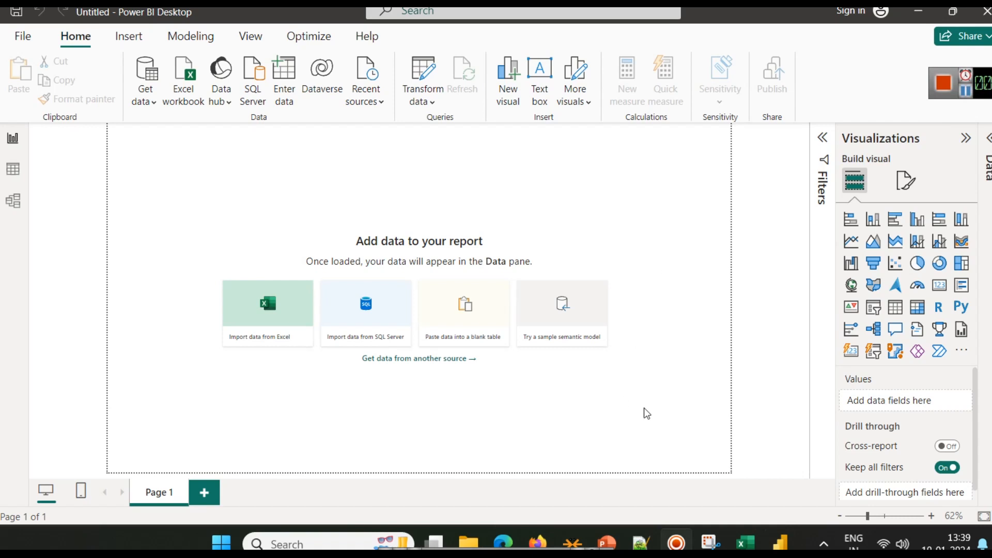
Step: Return to AAPL_clean.json in Notepad++ and examine its records down to the array's closing square bracket, ending back at line 1
{"action": "left_click", "coordinate": [640, 542]}
{"action": "left_click", "coordinate": [316, 175]}
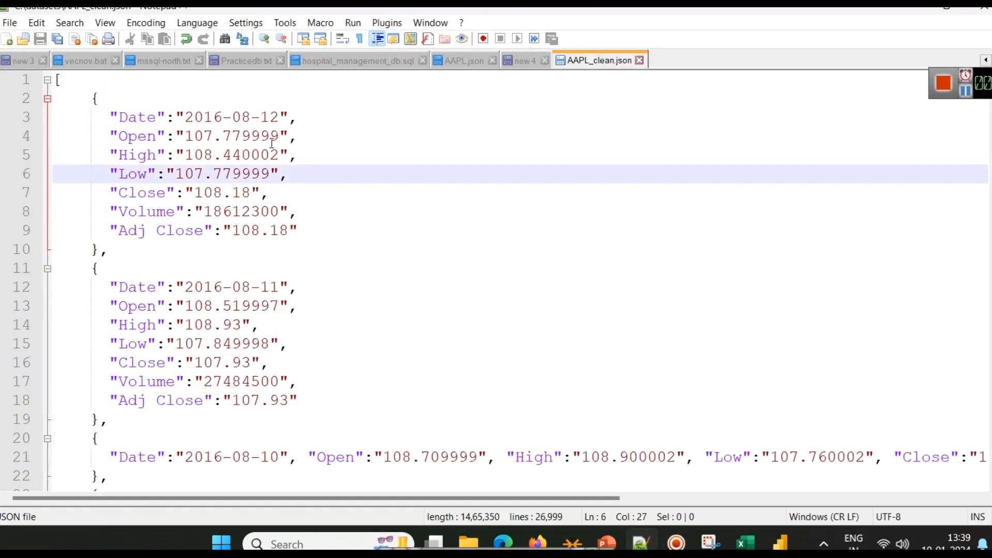
{"action": "scroll", "coordinate": [990, 153], "scroll_direction": "down", "scroll_amount": 20}
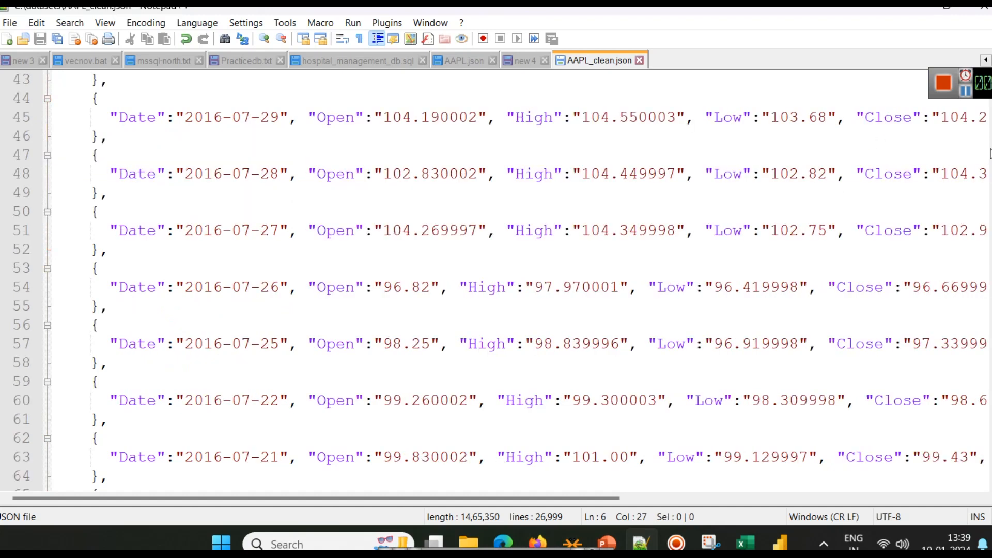
{"action": "scroll", "coordinate": [989, 153], "scroll_direction": "down", "scroll_amount": 20}
{"action": "scroll", "coordinate": [990, 153], "scroll_direction": "down", "scroll_amount": 14}
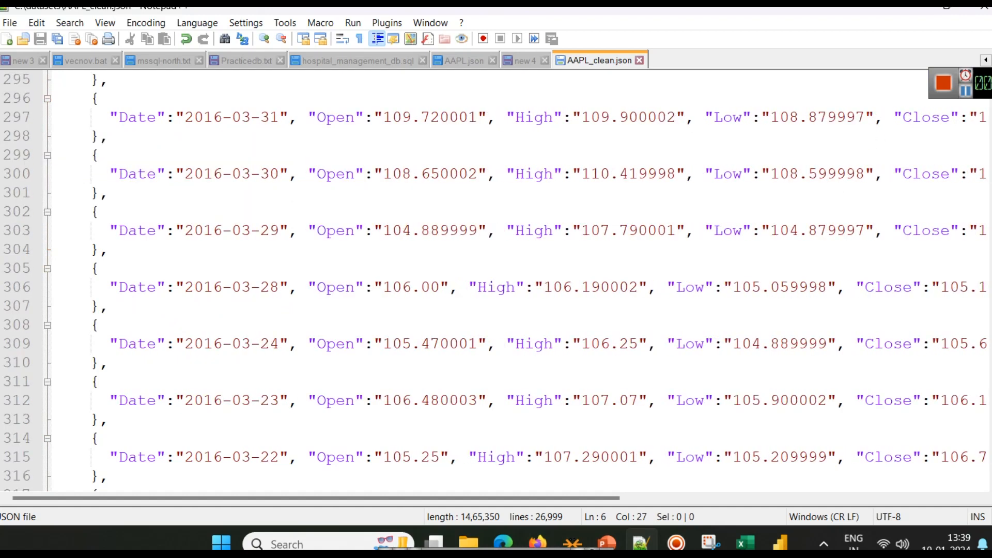
{"action": "scroll", "coordinate": [959, 355], "scroll_direction": "down", "scroll_amount": 10}
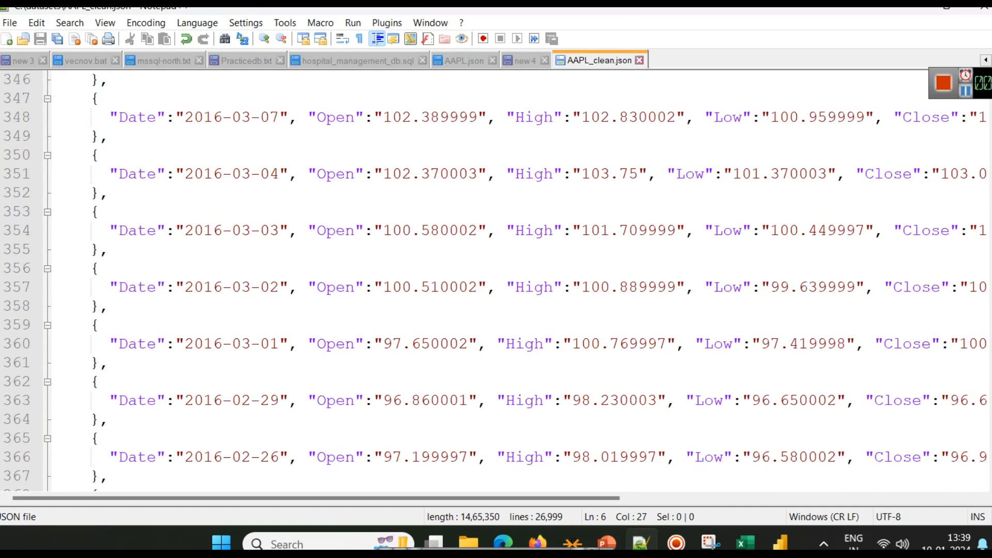
{"action": "left_click_drag", "start_coordinate": [991, 93], "coordinate": [990, 478]}
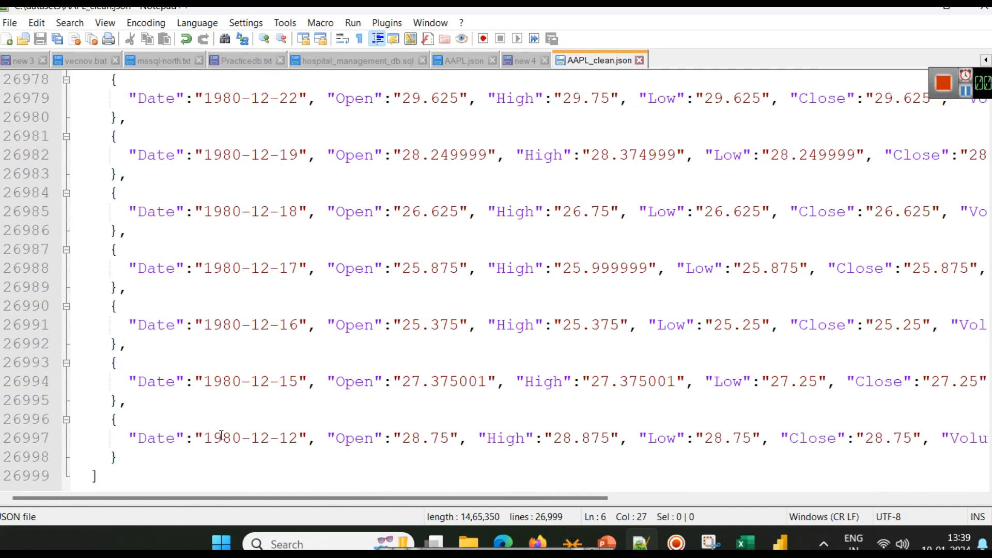
{"action": "left_click_drag", "start_coordinate": [990, 478], "coordinate": [990, 83]}
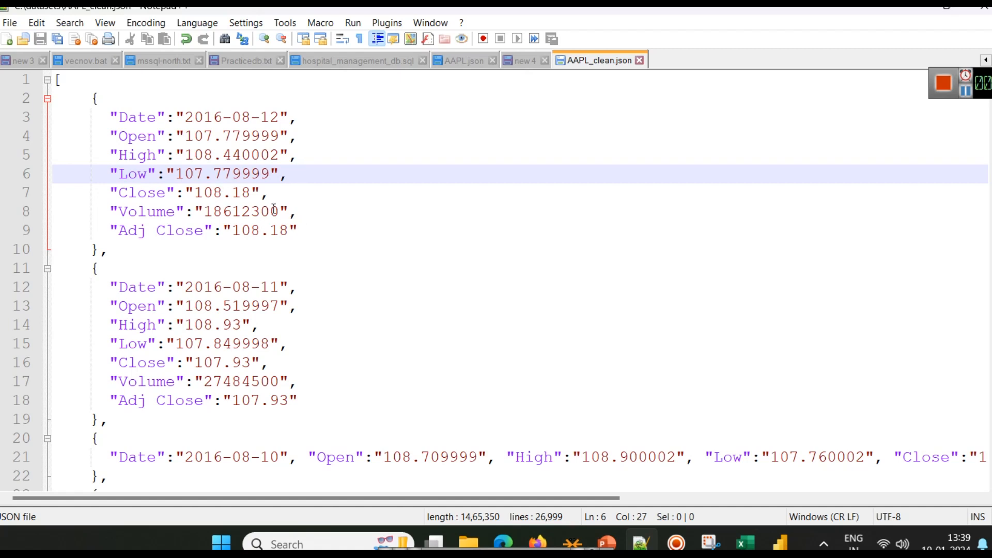
Step: Highlight the Close and Open names in the first object to compare them with their values
{"action": "left_click", "coordinate": [203, 135]}
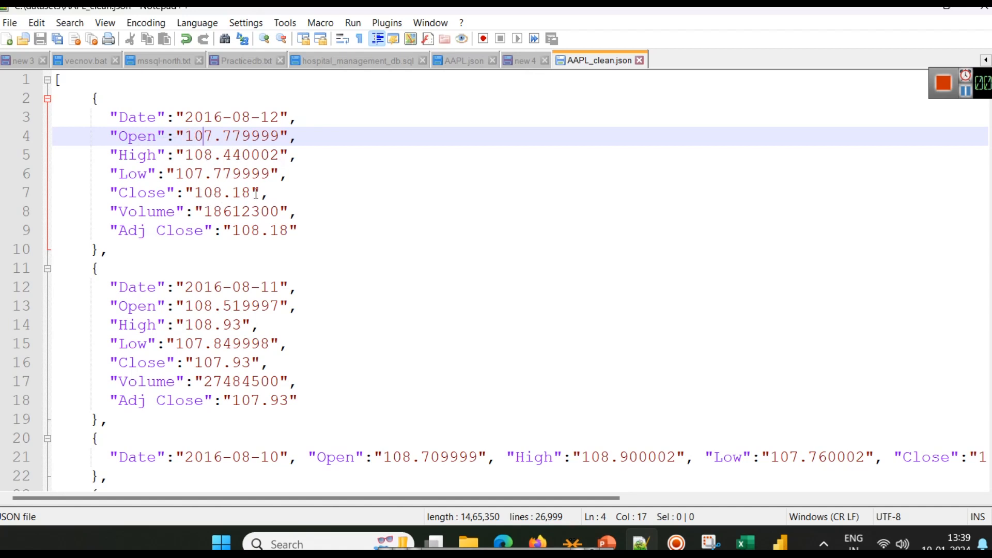
{"action": "left_click", "coordinate": [145, 194]}
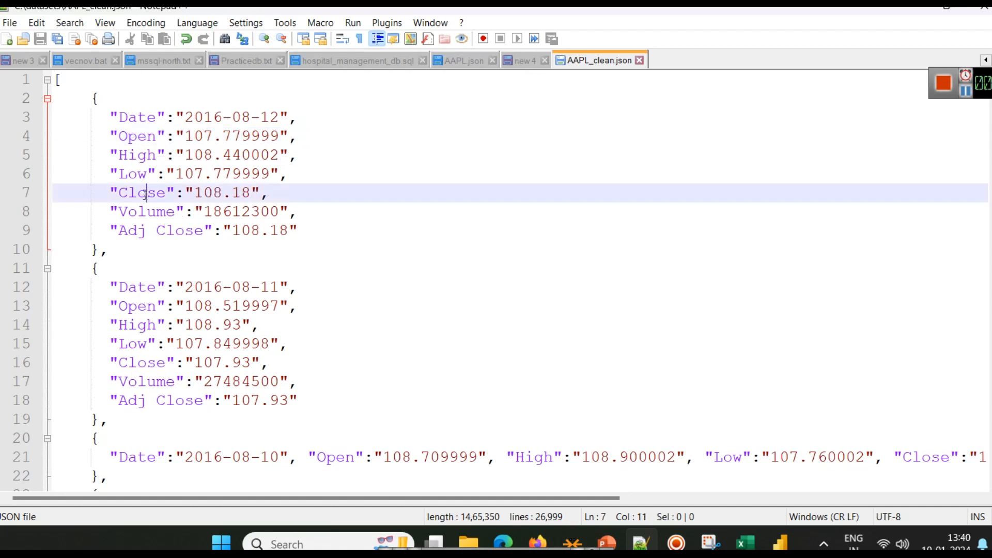
{"action": "double_click", "coordinate": [145, 194]}
{"action": "double_click", "coordinate": [137, 138]}
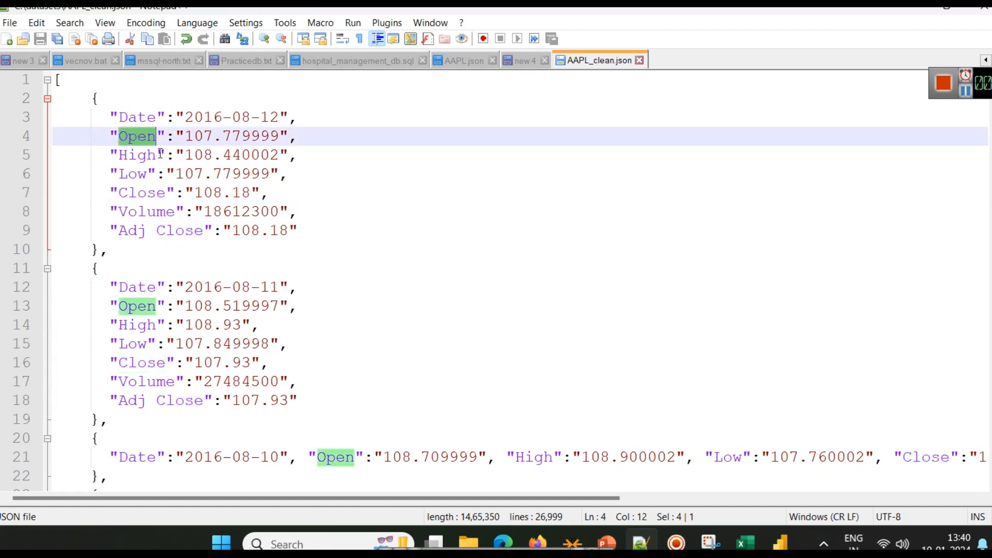
{"action": "left_click", "coordinate": [323, 200]}
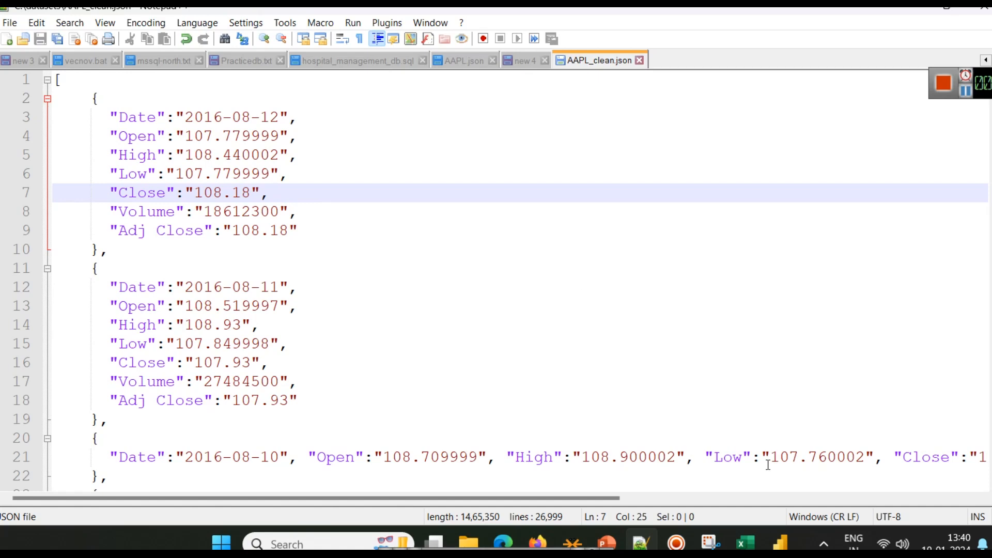
Step: Switch to Power BI Desktop and import AAPL_clean.json from the datasets folder using the JSON connector
{"action": "left_click", "coordinate": [780, 545]}
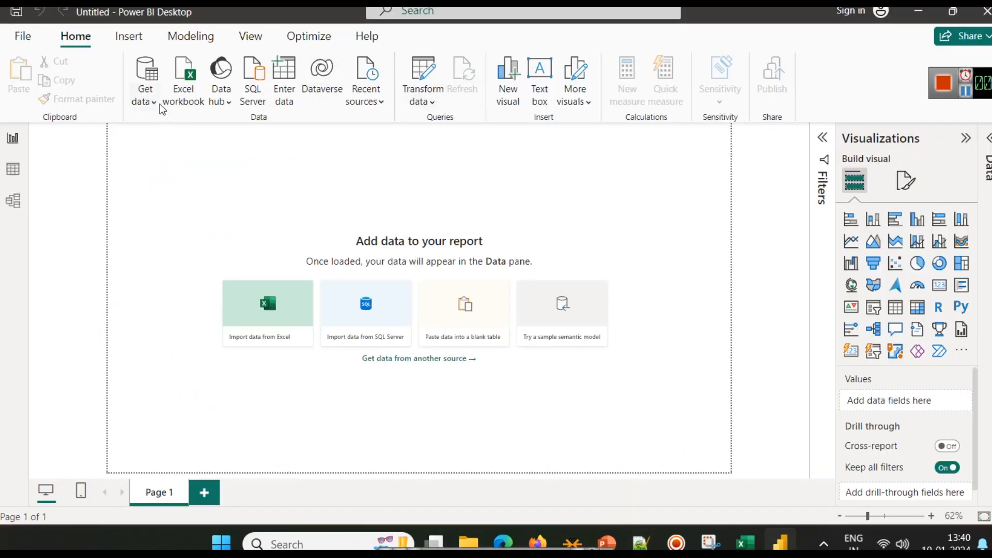
{"action": "left_click", "coordinate": [154, 73]}
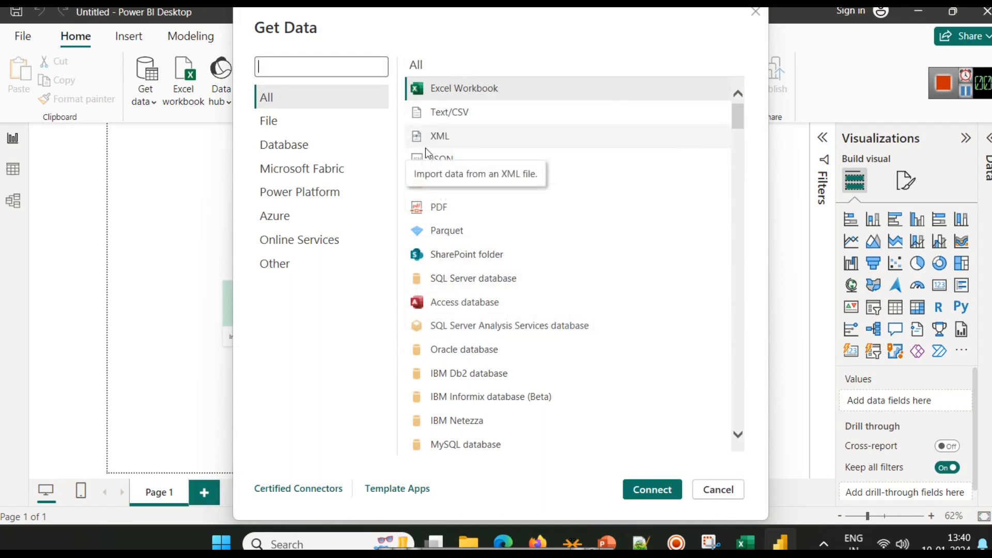
{"action": "type", "text": "json"}
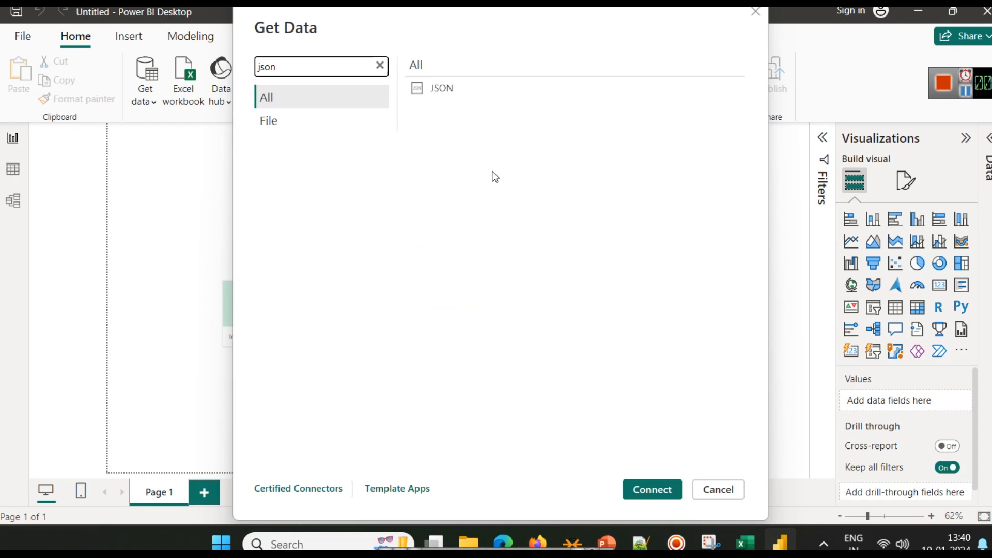
{"action": "left_click", "coordinate": [444, 89]}
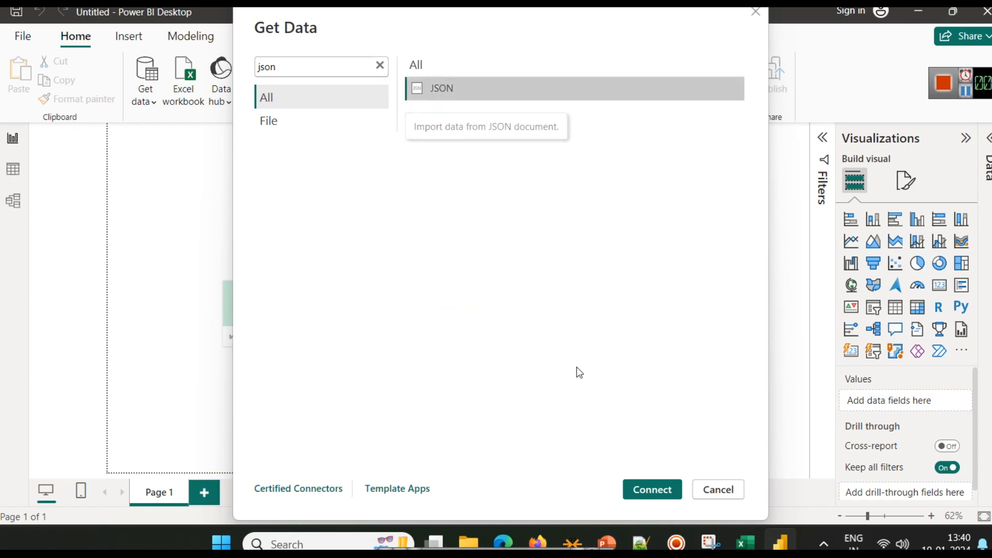
{"action": "left_click", "coordinate": [646, 489]}
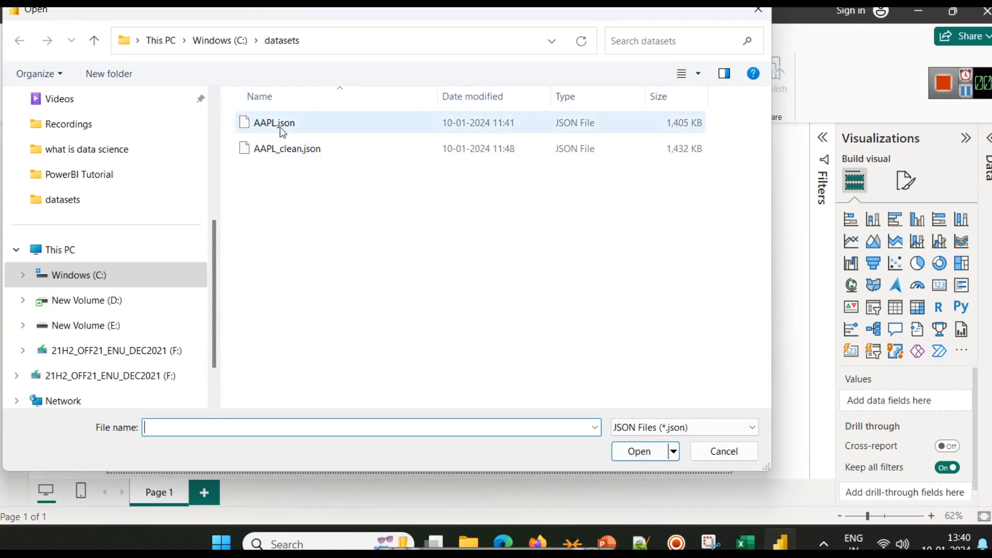
{"action": "left_click", "coordinate": [289, 151]}
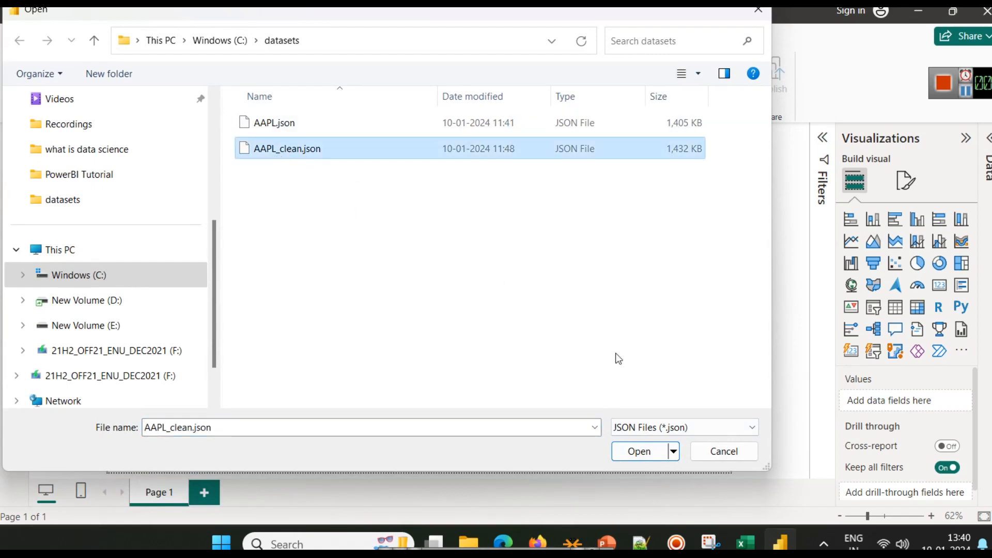
{"action": "left_click", "coordinate": [638, 448]}
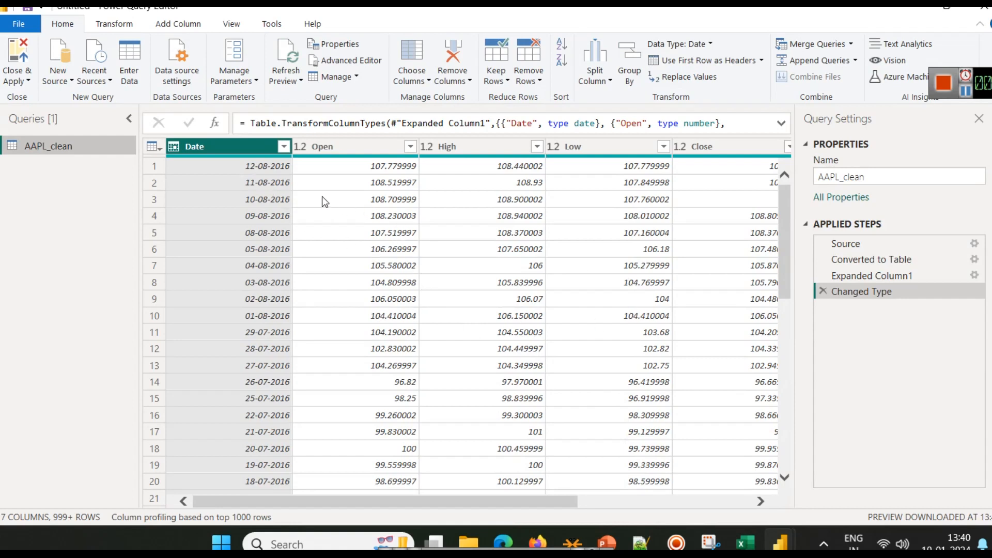
Step: Inspect the first Date value of the AAPL_clean query and shrink the value preview area below the table
{"action": "left_click", "coordinate": [258, 166]}
{"action": "left_click_drag", "start_coordinate": [781, 206], "coordinate": [792, 188]}
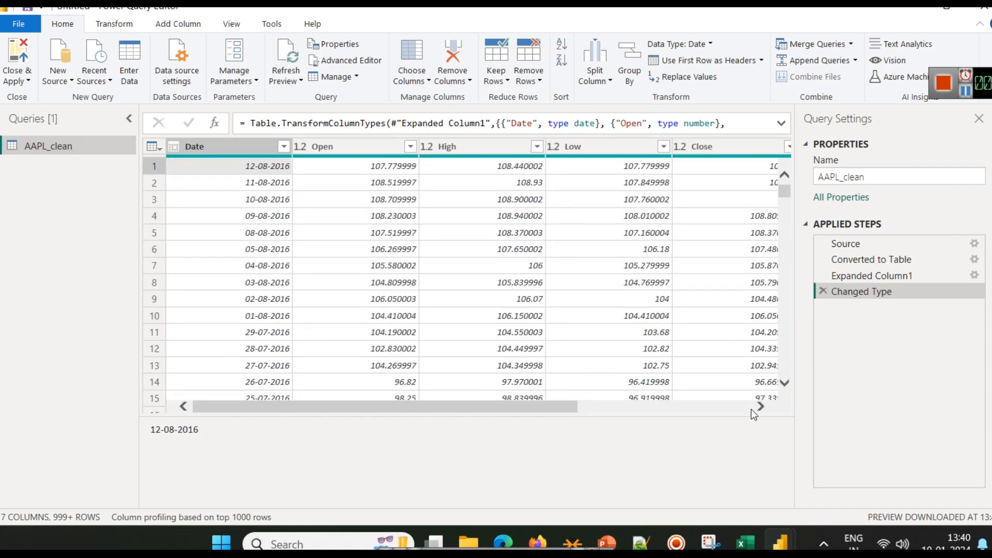
{"action": "left_click_drag", "start_coordinate": [731, 417], "coordinate": [730, 464]}
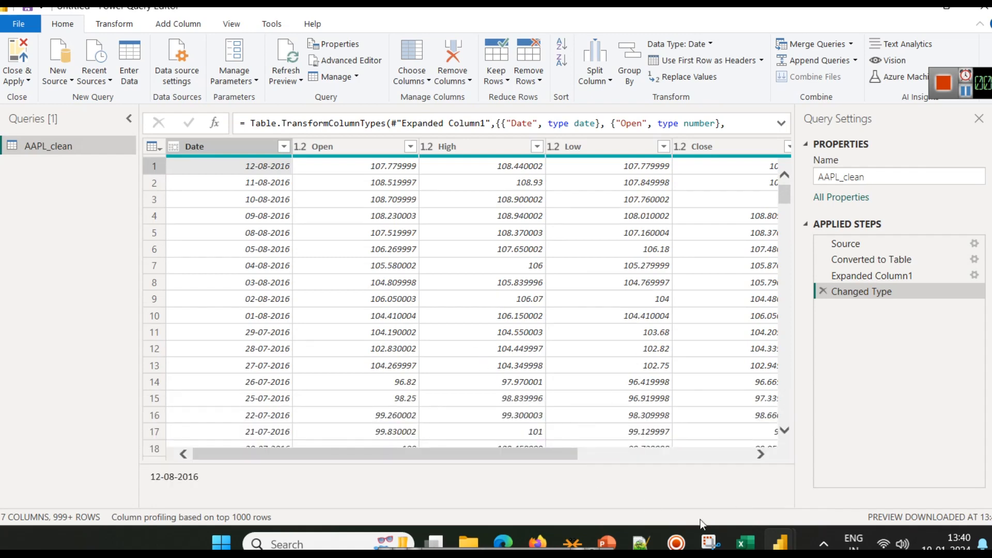
{"action": "left_click", "coordinate": [634, 539]}
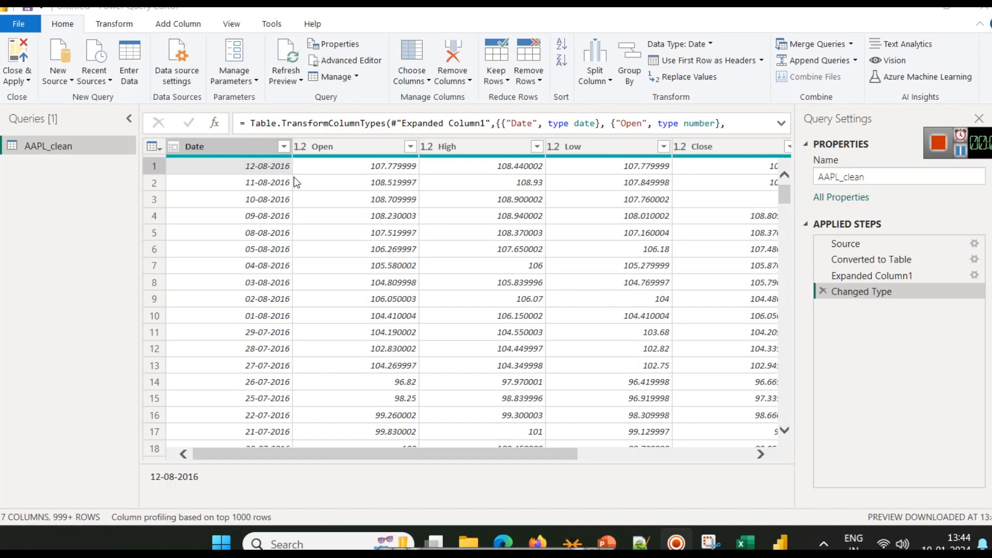
Step: Highlight the Date, Open, High, Low and Close columns in turn and compare them with the names in AAPL_clean.json in Notepad++
{"action": "left_click", "coordinate": [217, 147]}
{"action": "left_click", "coordinate": [325, 148]}
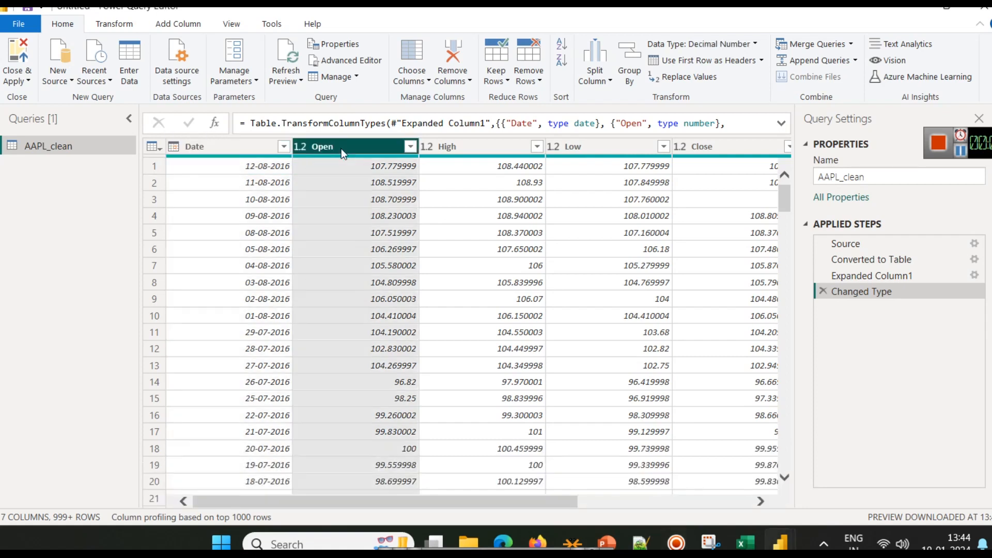
{"action": "left_click", "coordinate": [481, 150]}
{"action": "left_click", "coordinate": [592, 149]}
{"action": "left_click", "coordinate": [699, 146]}
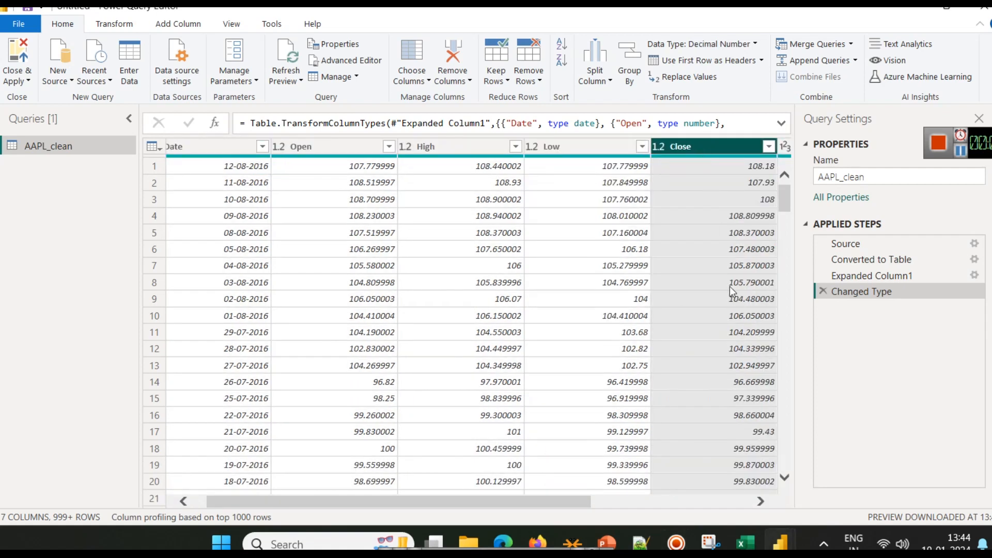
{"action": "left_click", "coordinate": [640, 541]}
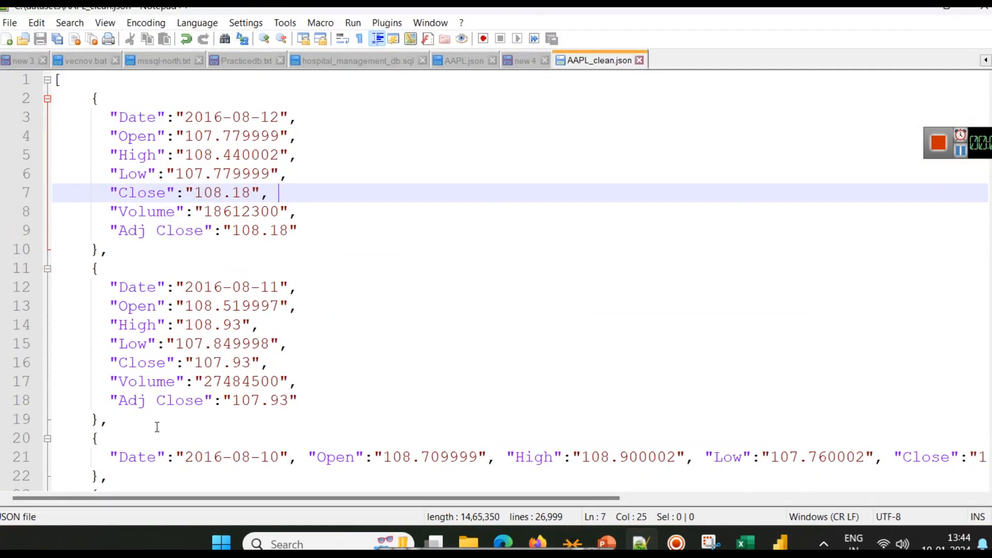
{"action": "left_click", "coordinate": [916, 10]}
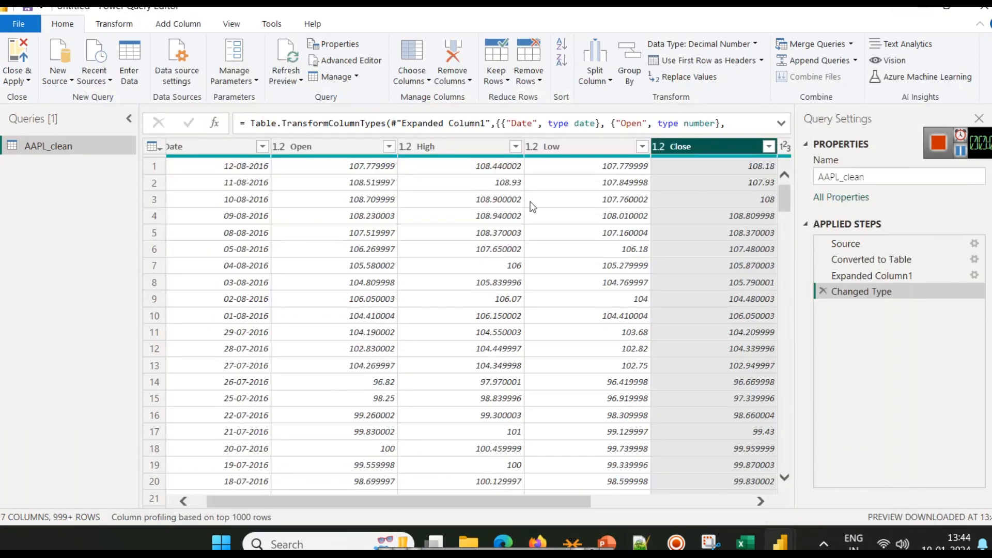
Step: Go through the query's columns from Date to Close again as counterparts of the JSON names
{"action": "left_click", "coordinate": [242, 146]}
{"action": "left_click", "coordinate": [336, 148]}
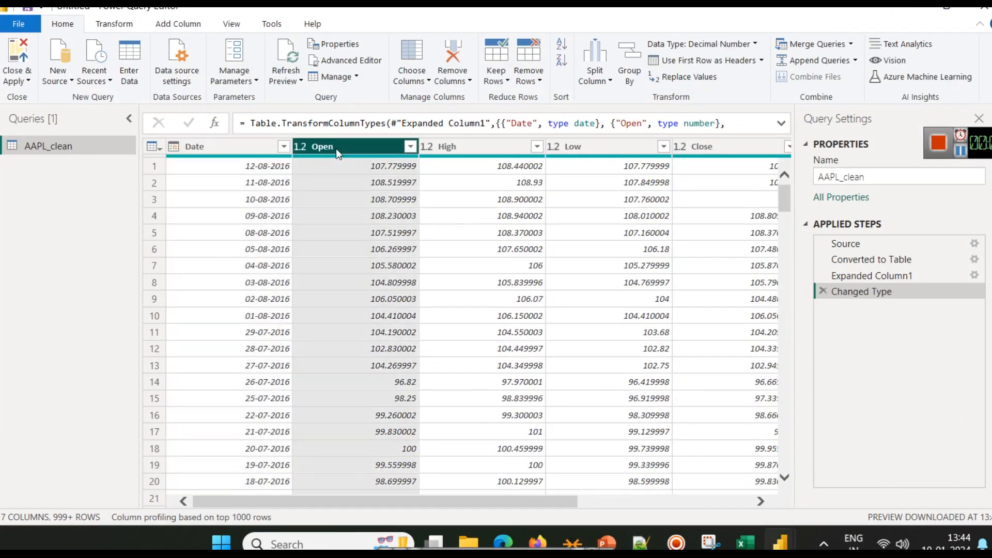
{"action": "left_click", "coordinate": [454, 145]}
{"action": "left_click", "coordinate": [644, 149]}
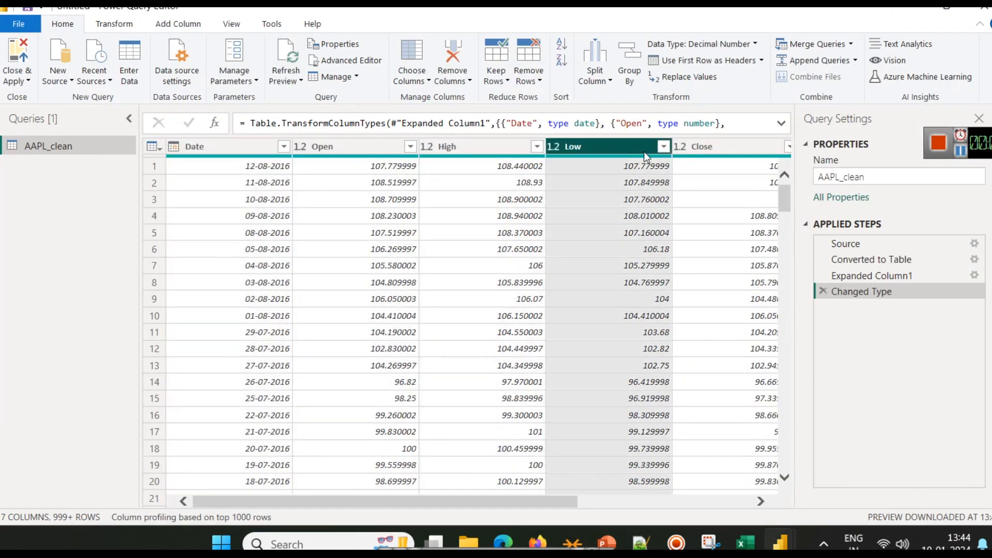
{"action": "left_click", "coordinate": [699, 146]}
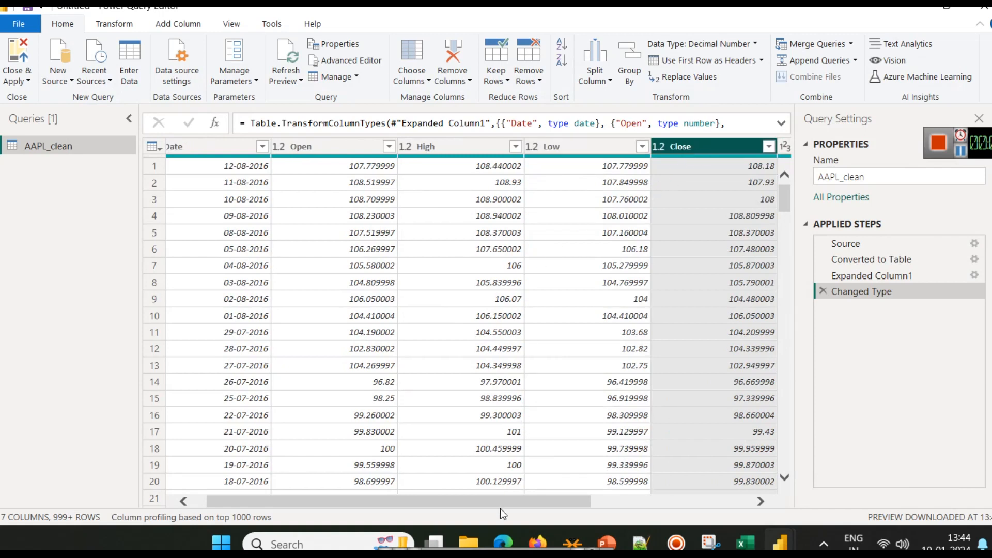
Step: Inspect the records in rows 1 and 2 of the query and look through the rows down to about row 700
{"action": "left_click", "coordinate": [154, 169]}
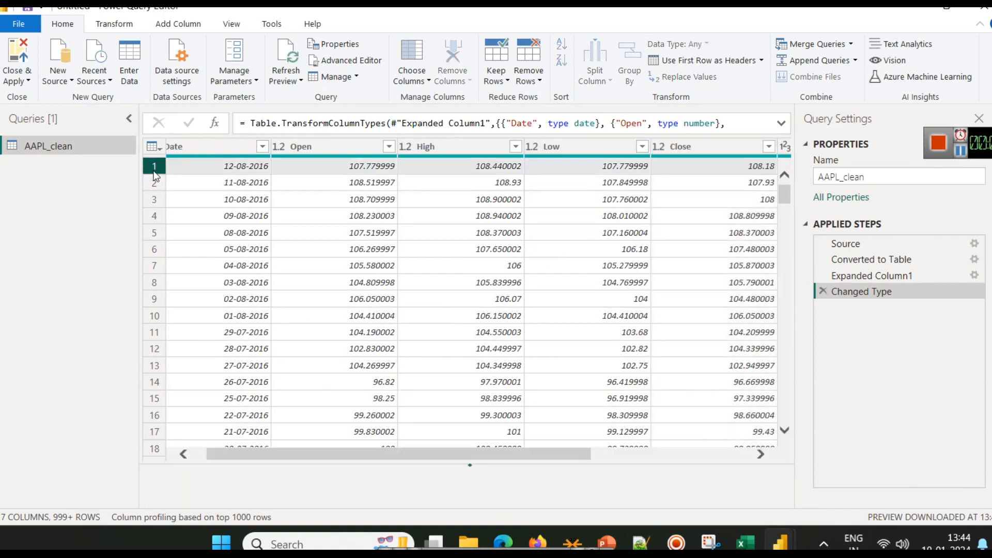
{"action": "left_click", "coordinate": [158, 181]}
{"action": "left_click_drag", "start_coordinate": [786, 190], "coordinate": [784, 399]}
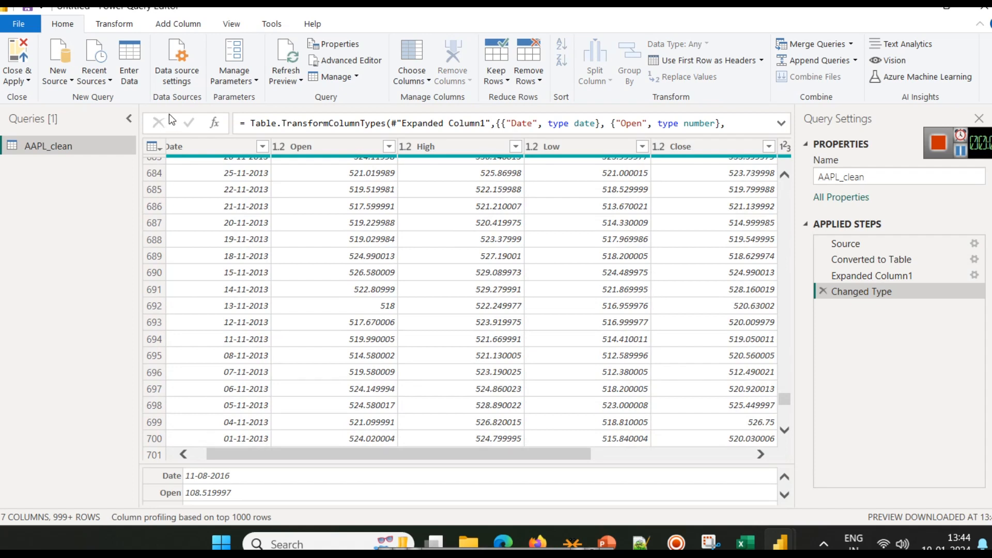
Step: Close and apply the query to load AAPL_clean into the report, and expand the table's field list
{"action": "left_click", "coordinate": [21, 81]}
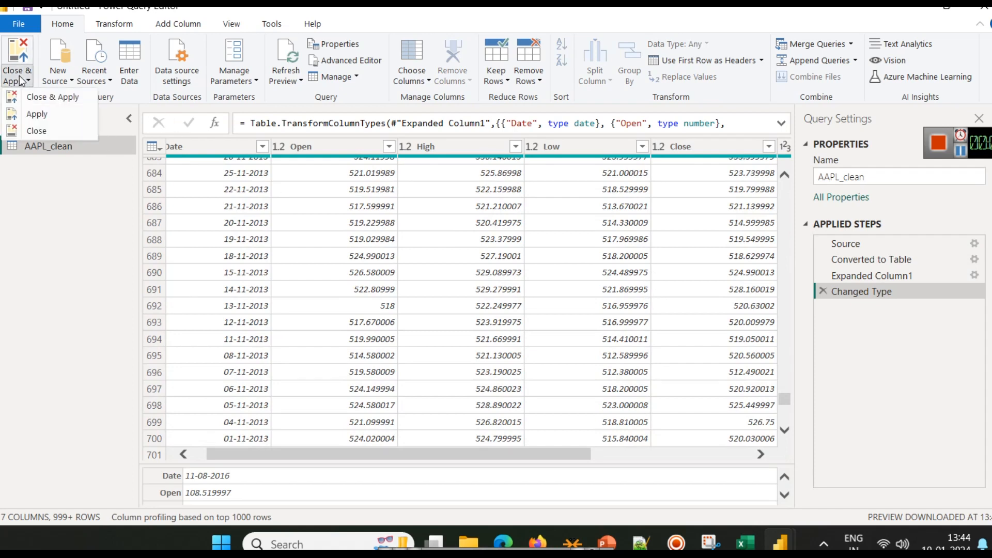
{"action": "left_click", "coordinate": [38, 97]}
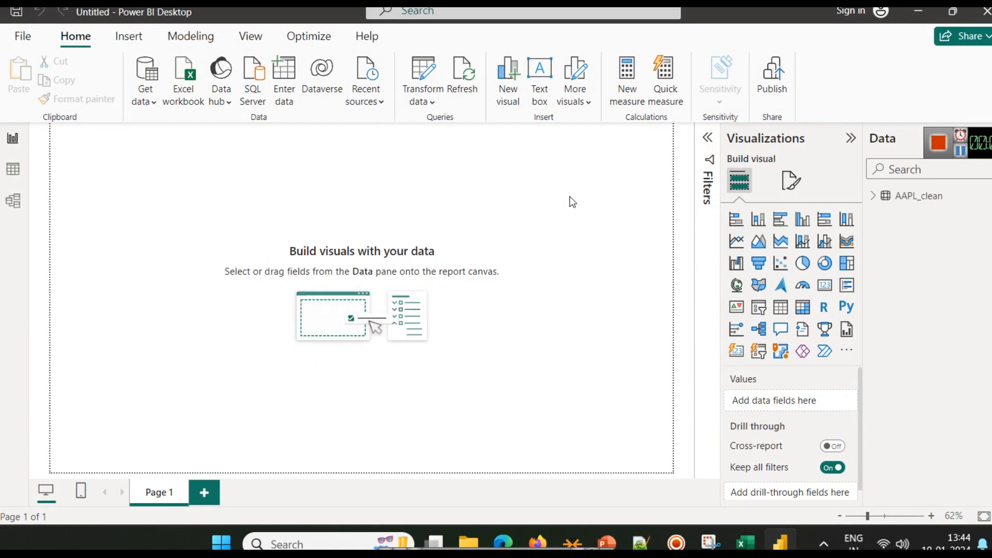
{"action": "left_click", "coordinate": [873, 196]}
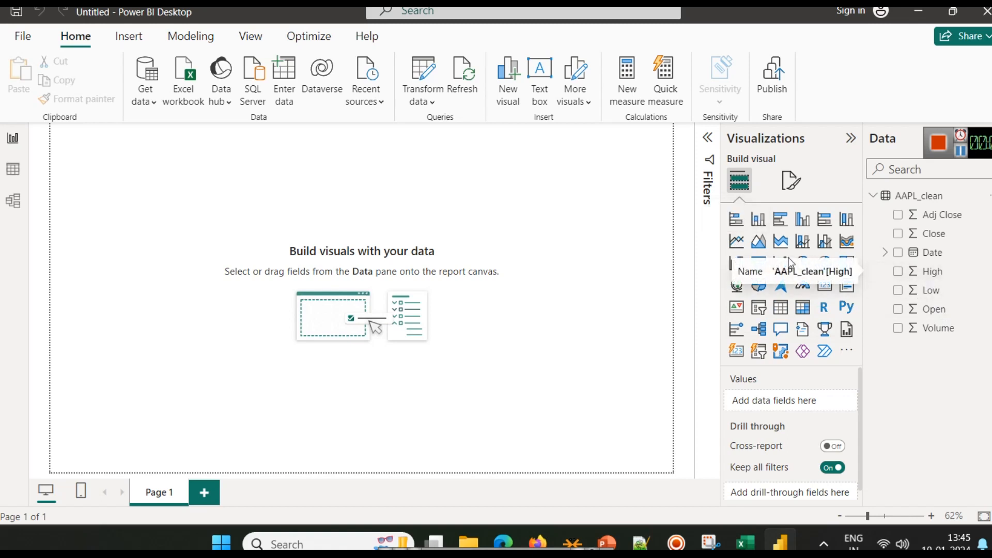
Step: Add a line chart to the report page and enlarge it to cover most of the page
{"action": "left_click", "coordinate": [736, 241]}
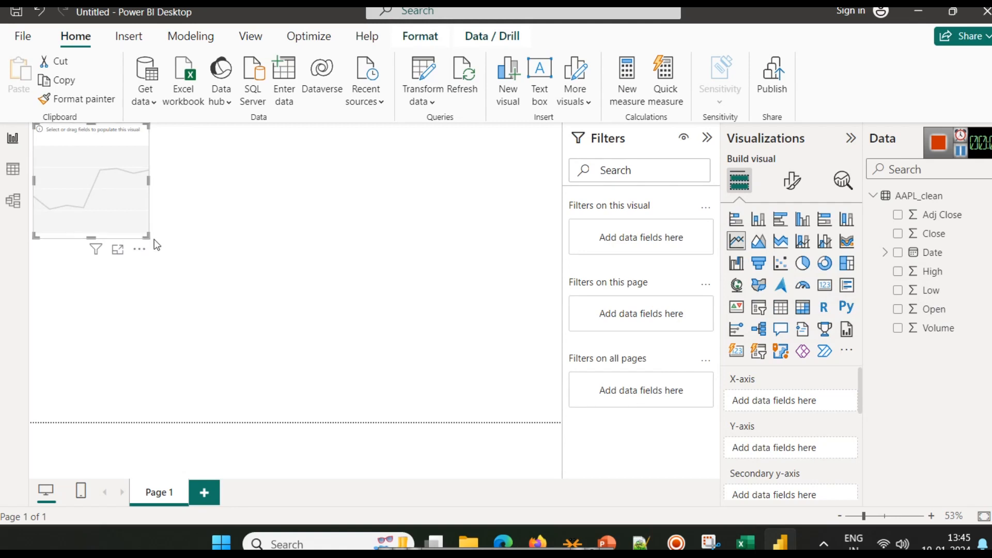
{"action": "left_click_drag", "start_coordinate": [148, 237], "coordinate": [537, 388]}
{"action": "scroll", "coordinate": [798, 374], "scroll_direction": "down", "scroll_amount": 1}
{"action": "scroll", "coordinate": [798, 374], "scroll_direction": "up", "scroll_amount": 1}
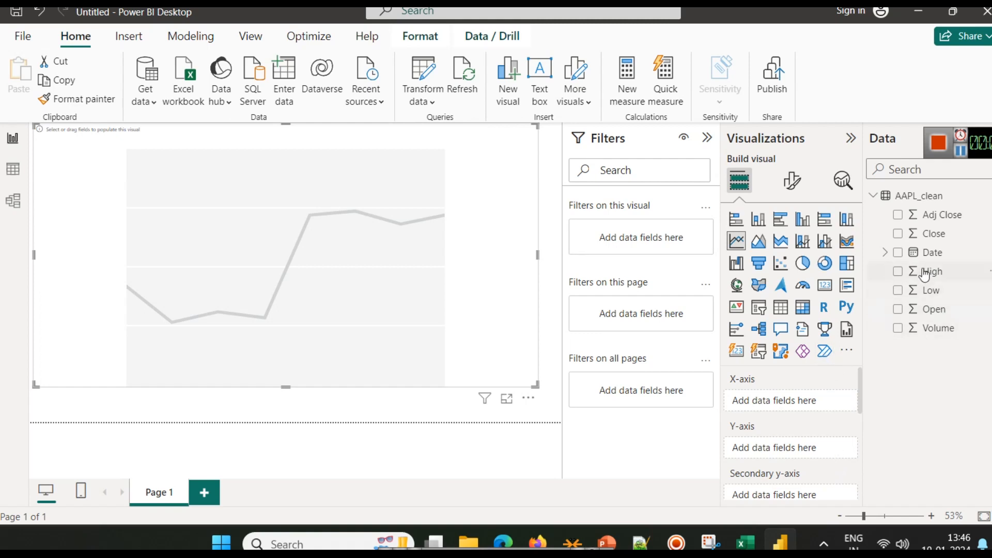
Step: Plot the closing price over time by assigning Date to the chart's X-axis and Close to its Y-axis
{"action": "left_click_drag", "start_coordinate": [929, 252], "coordinate": [820, 400]}
{"action": "left_click_drag", "start_coordinate": [789, 400], "coordinate": [790, 401]}
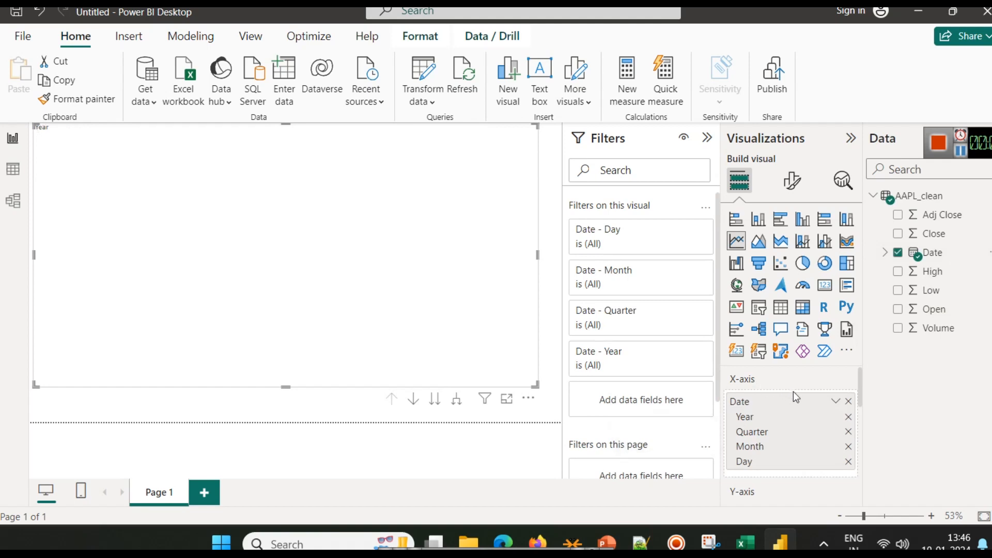
{"action": "scroll", "coordinate": [792, 403], "scroll_direction": "down", "scroll_amount": 3}
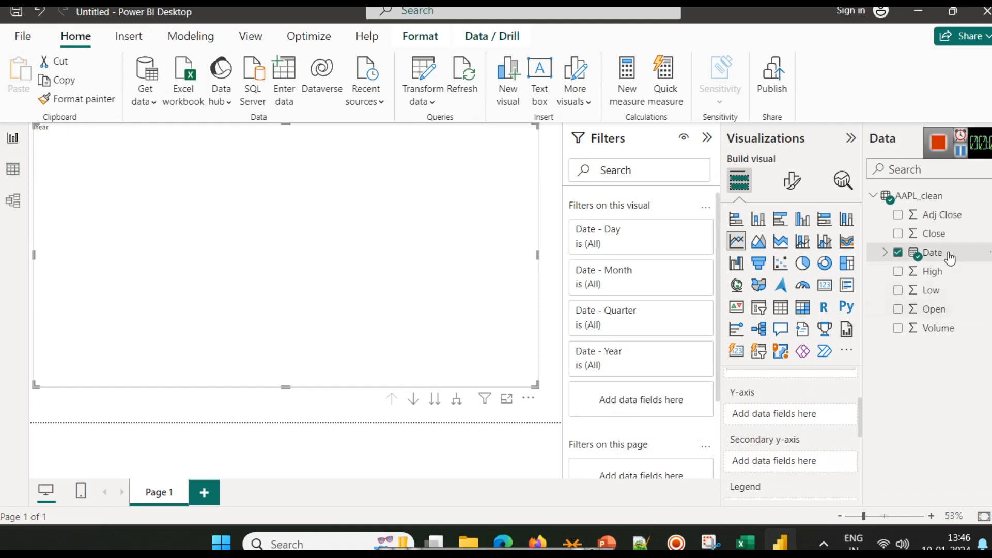
{"action": "left_click_drag", "start_coordinate": [932, 233], "coordinate": [793, 417]}
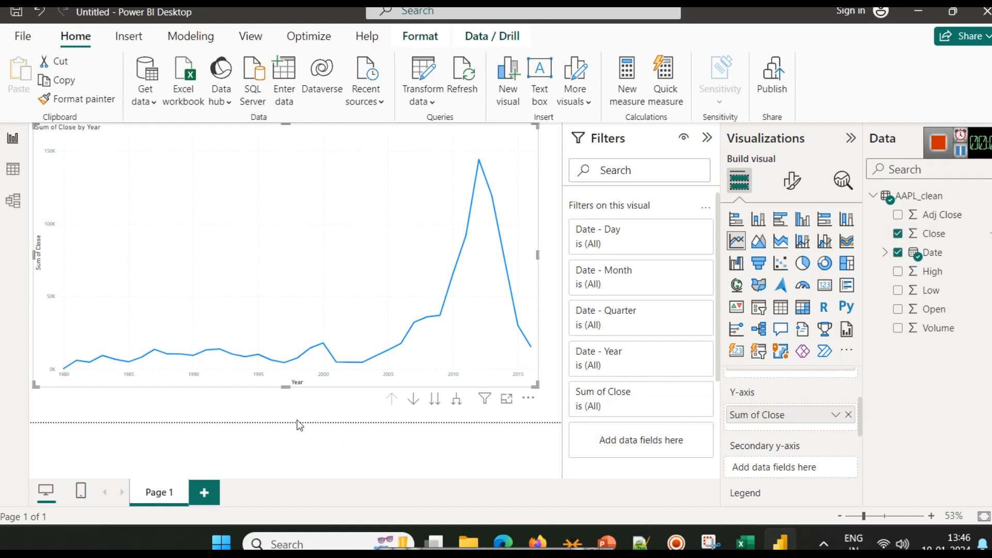
{"action": "mouse_move", "coordinate": [68, 367]}
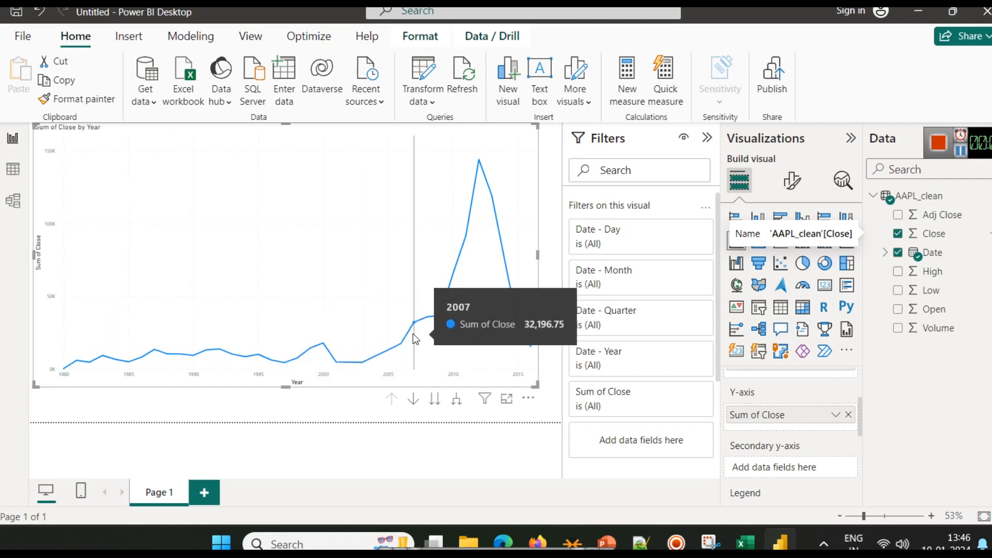
Step: Add High to the chart's Y-axis, then highlight the Close and High series in turn and clear the highlighting
{"action": "left_click_drag", "start_coordinate": [945, 279], "coordinate": [798, 422]}
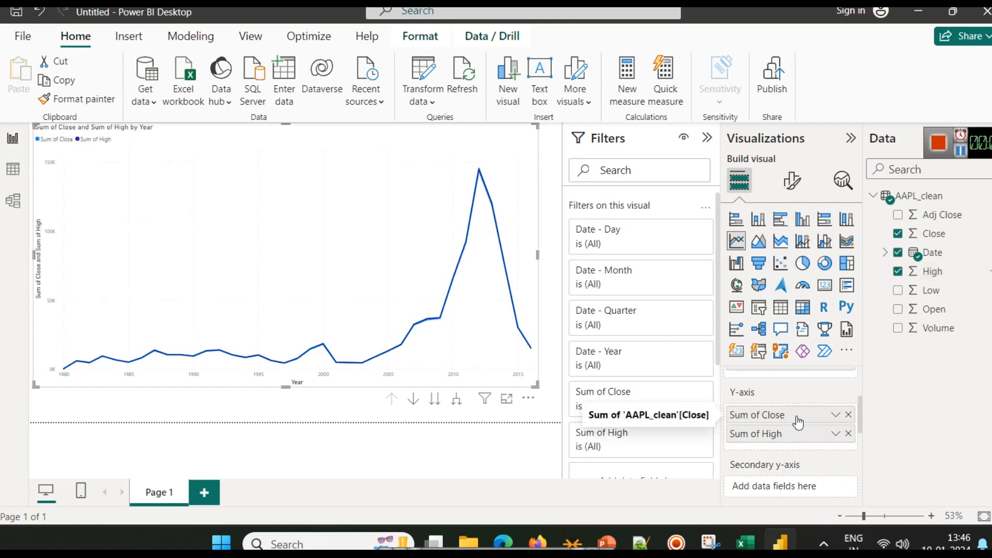
{"action": "left_click", "coordinate": [40, 139]}
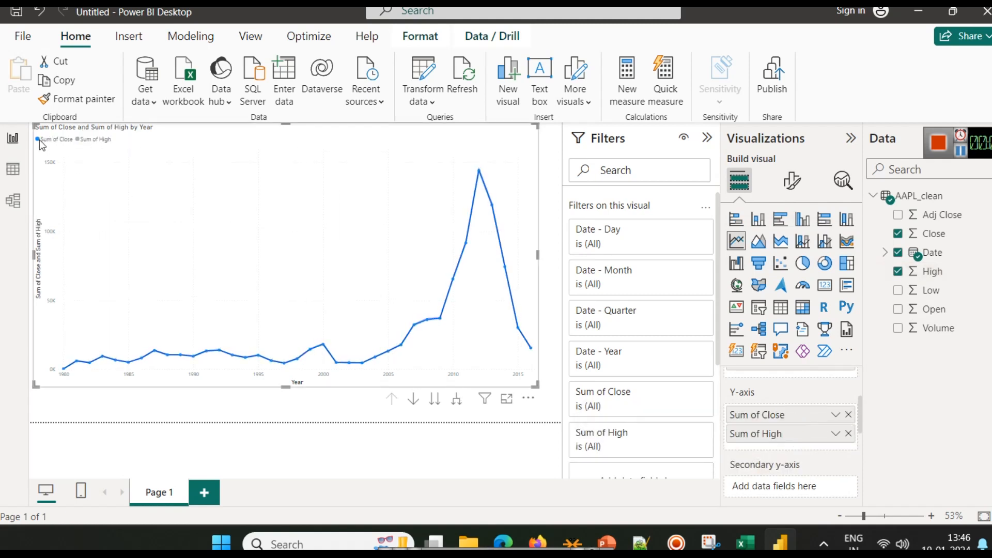
{"action": "left_click", "coordinate": [85, 140]}
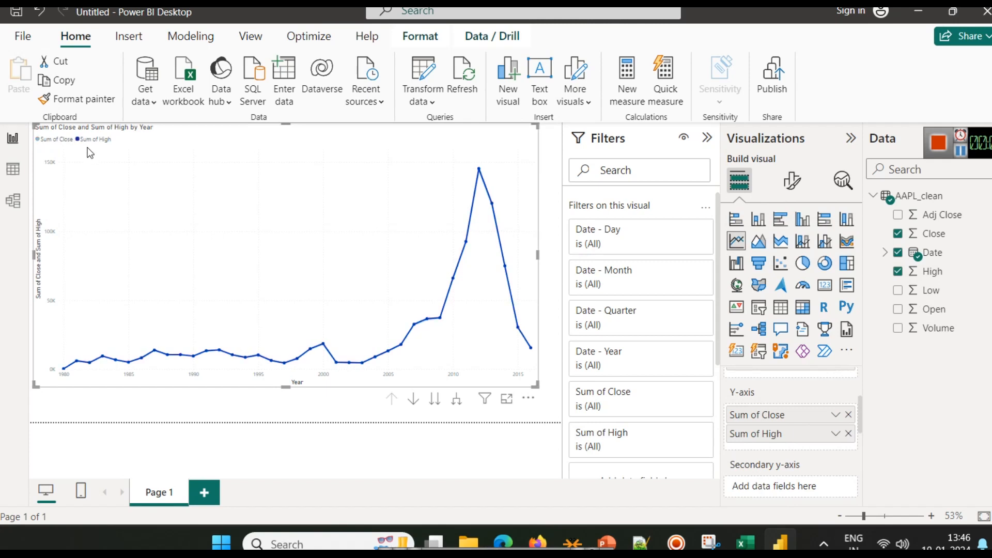
{"action": "left_click", "coordinate": [206, 227]}
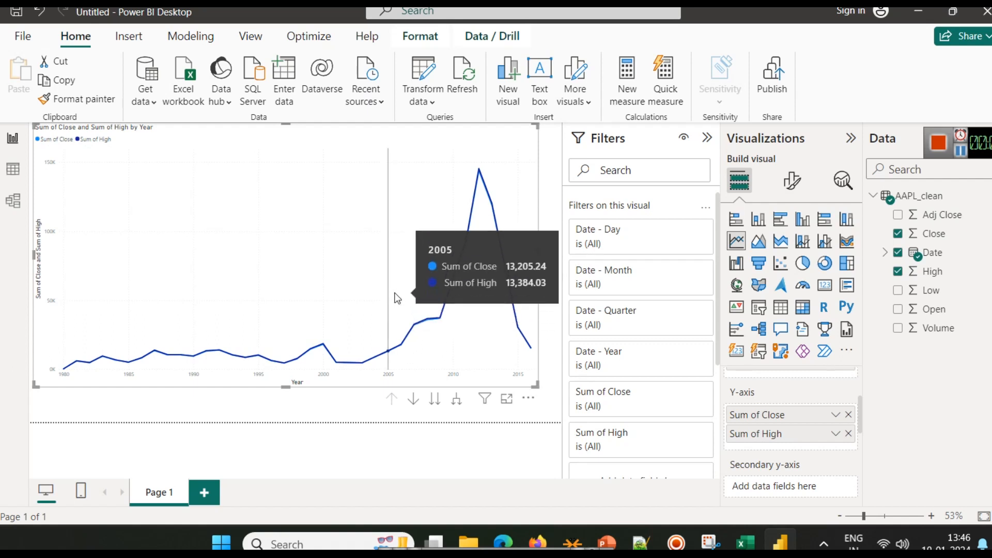
Step: Examine the Close and High lines up close from 1980 onward, and check the source records of AAPL_clean.json in Notepad++
{"action": "scroll", "coordinate": [396, 299], "scroll_direction": "up", "scroll_amount": 10}
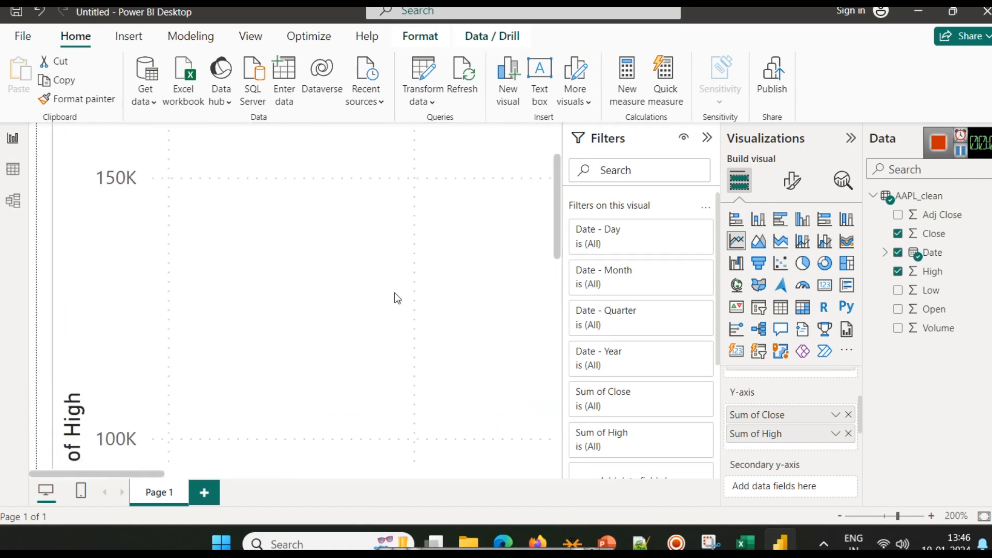
{"action": "left_click_drag", "start_coordinate": [558, 203], "coordinate": [563, 418]}
{"action": "scroll", "coordinate": [465, 372], "scroll_direction": "up", "scroll_amount": 2}
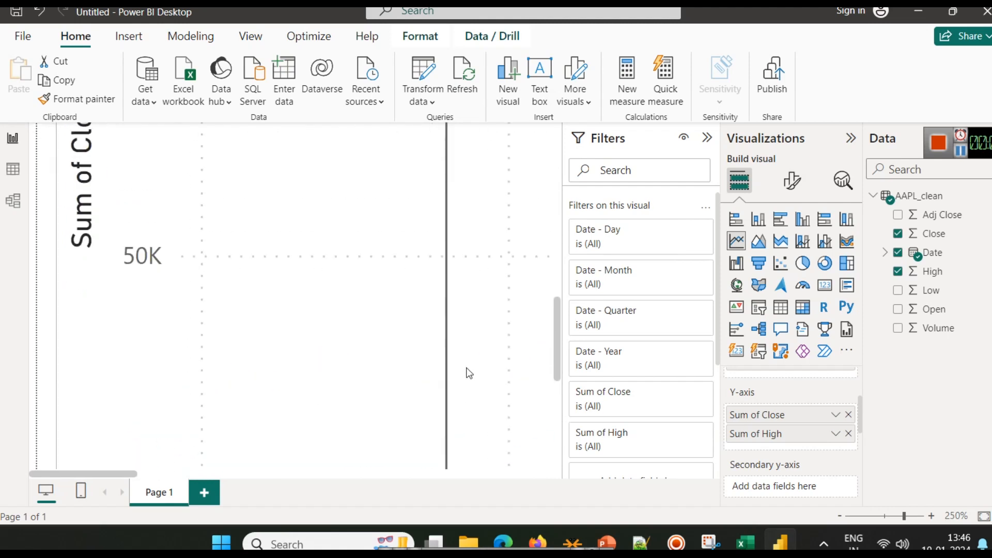
{"action": "scroll", "coordinate": [470, 369], "scroll_direction": "up", "scroll_amount": 1}
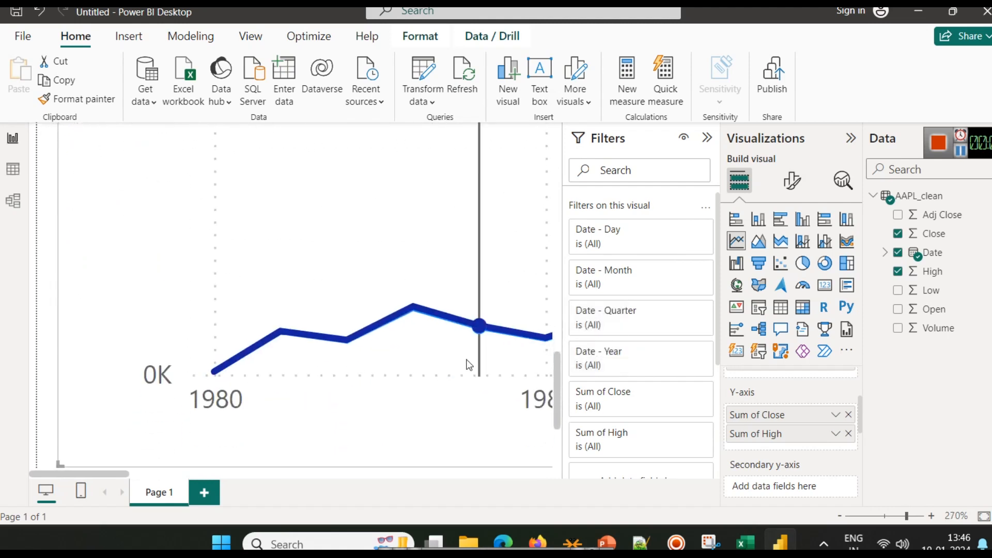
{"action": "scroll", "coordinate": [428, 272], "scroll_direction": "down", "scroll_amount": 5}
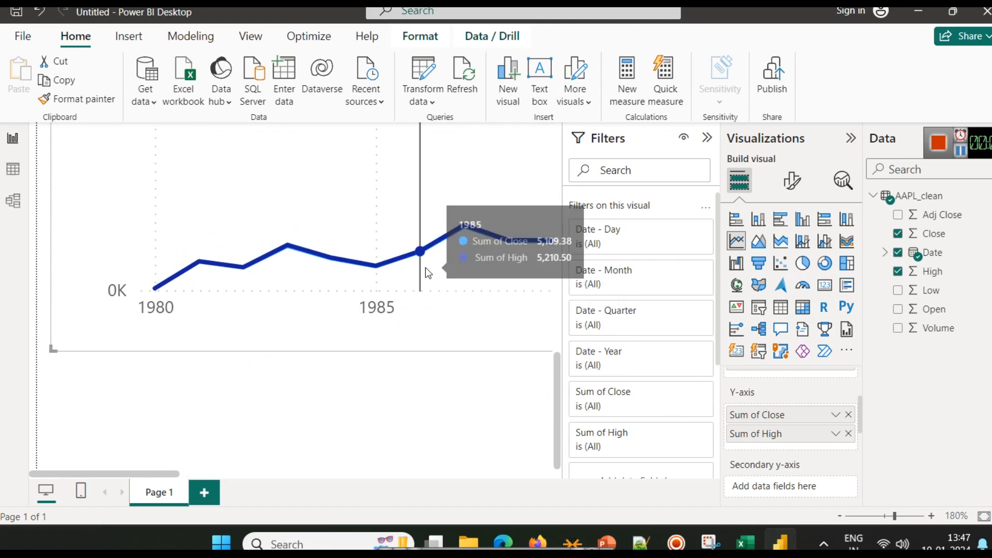
{"action": "scroll", "coordinate": [427, 272], "scroll_direction": "down", "scroll_amount": 3}
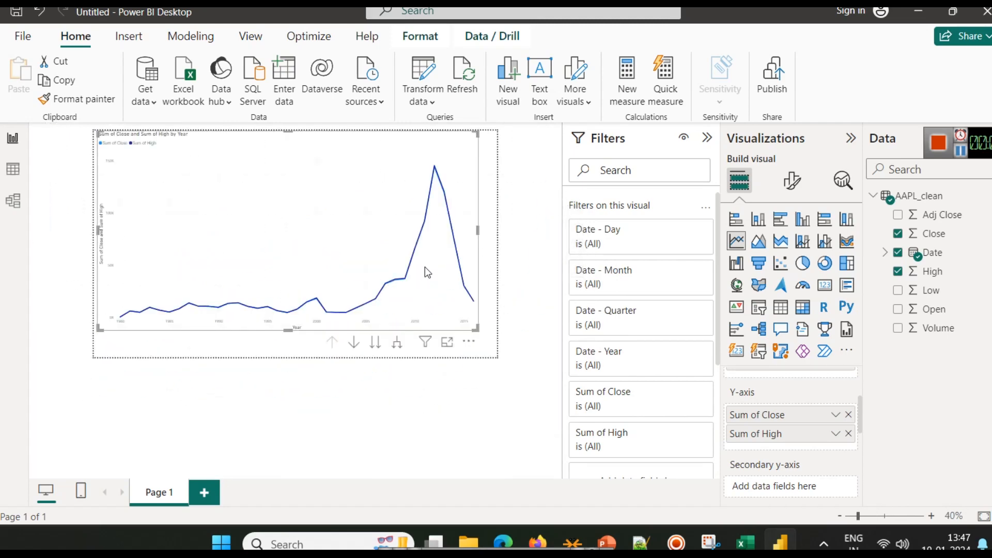
{"action": "left_click", "coordinate": [651, 529]}
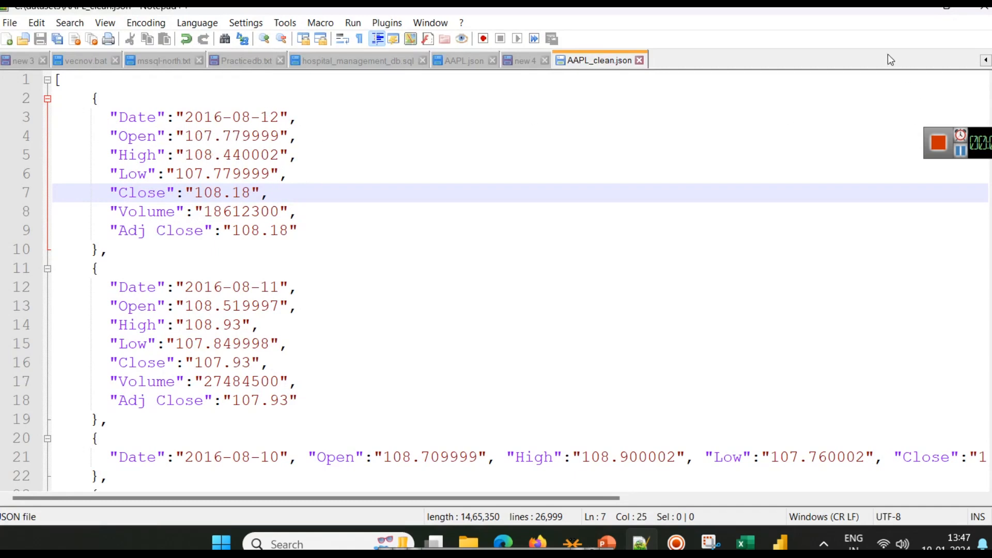
{"action": "left_click", "coordinate": [910, 9]}
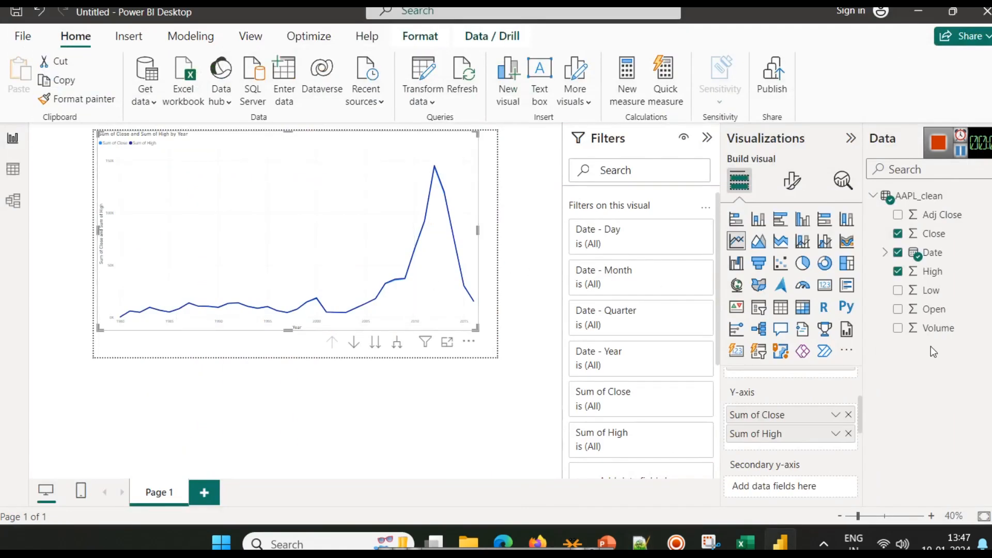
Step: Add the Low and Open fields to the line chart and highlight the Low series
{"action": "left_click", "coordinate": [898, 292]}
{"action": "left_click", "coordinate": [898, 310]}
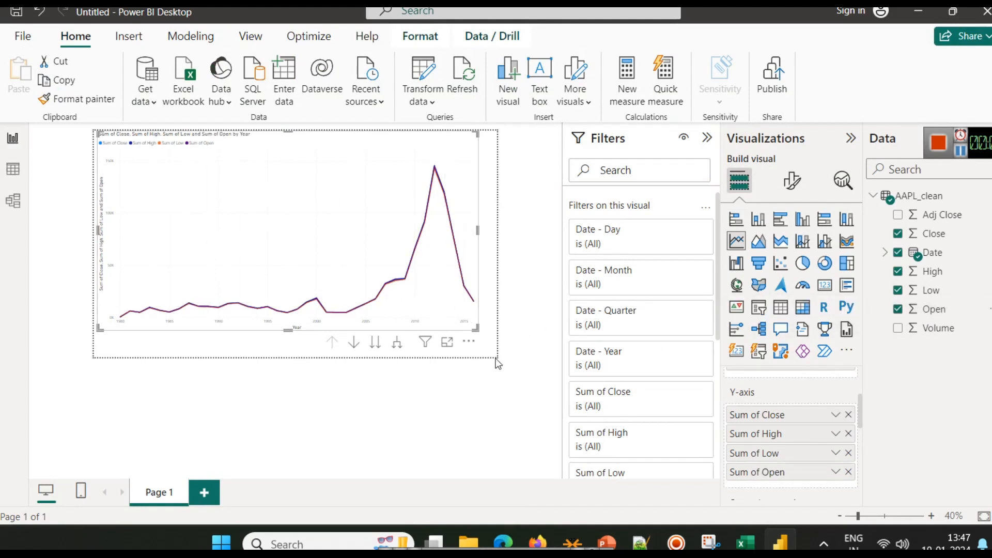
{"action": "scroll", "coordinate": [496, 313], "scroll_direction": "up", "scroll_amount": 1}
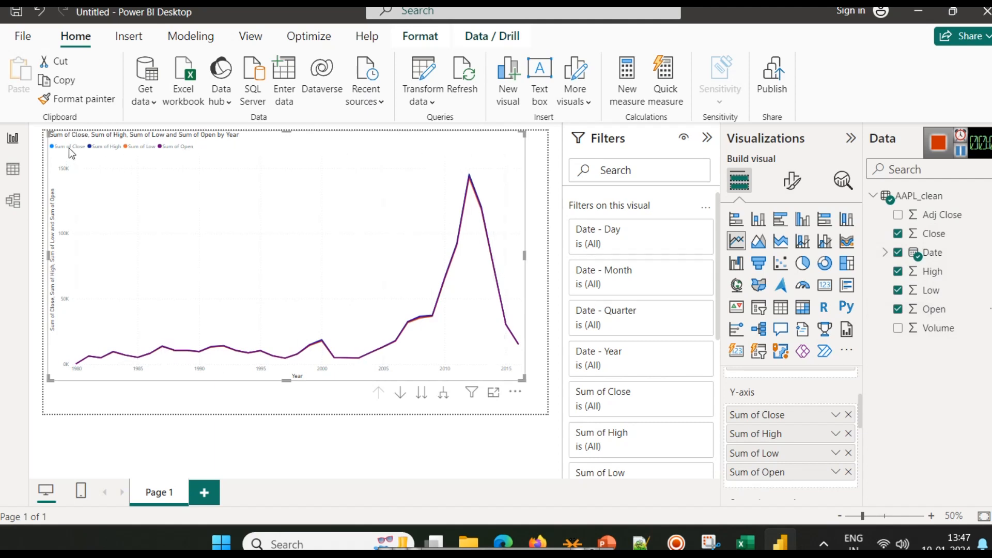
{"action": "left_click", "coordinate": [127, 148]}
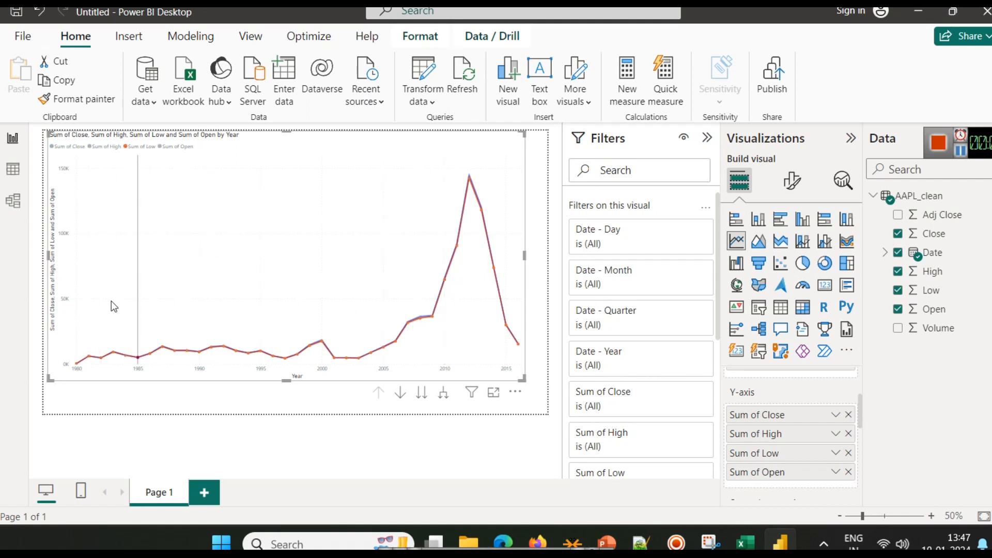
{"action": "mouse_move", "coordinate": [374, 196]}
Step: Undo the addition of Open to the line chart and start publishing the report
{"action": "key", "text": "ctrl+z"}
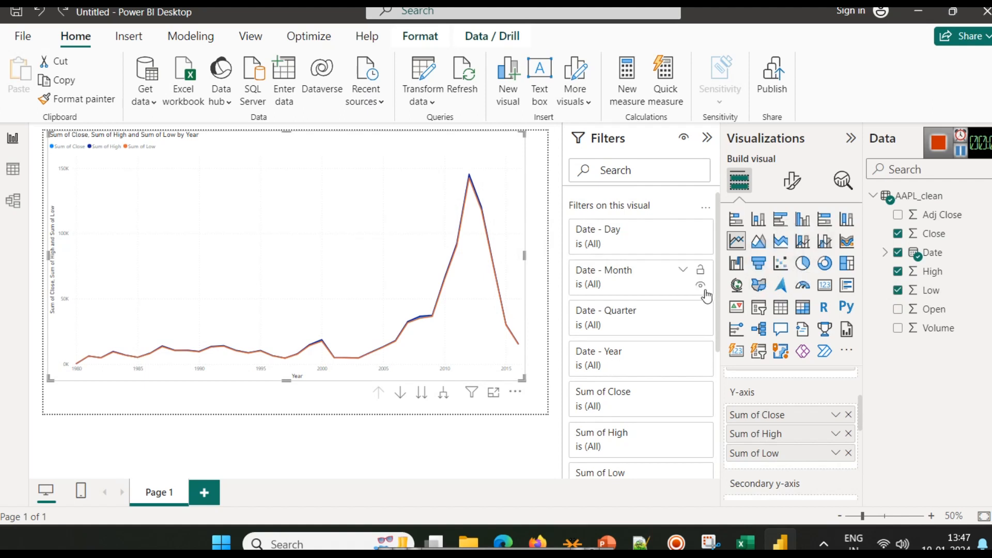
{"action": "left_click", "coordinate": [961, 153]}
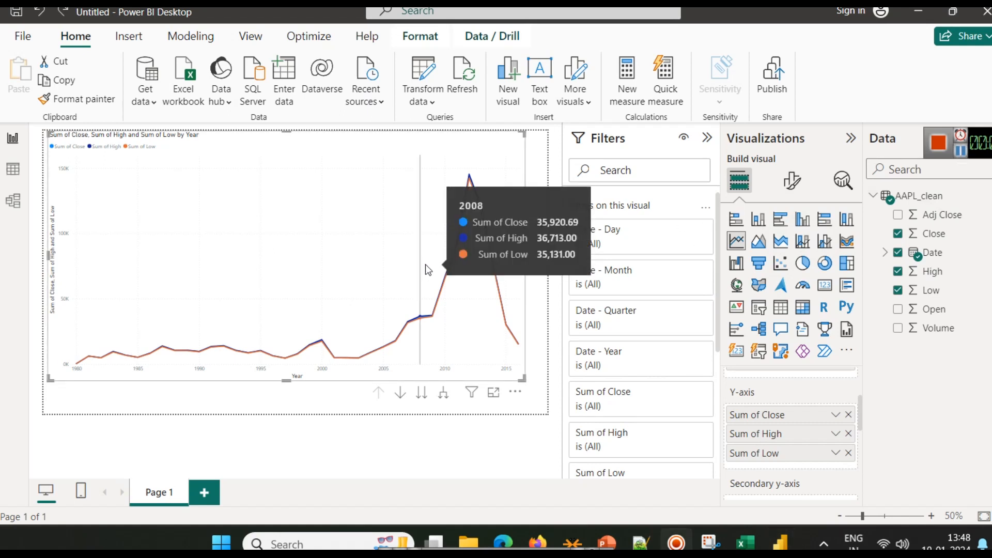
{"action": "left_click", "coordinate": [769, 73]}
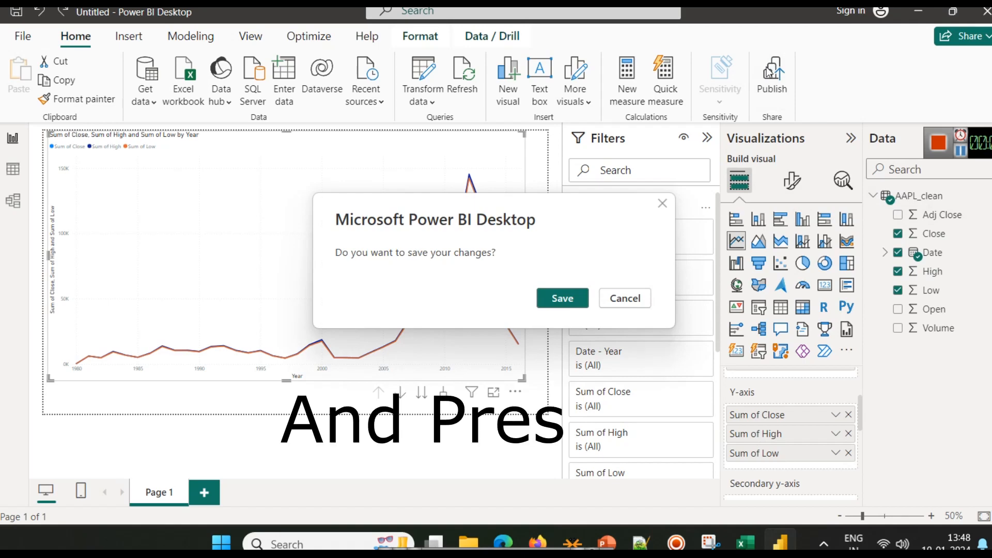